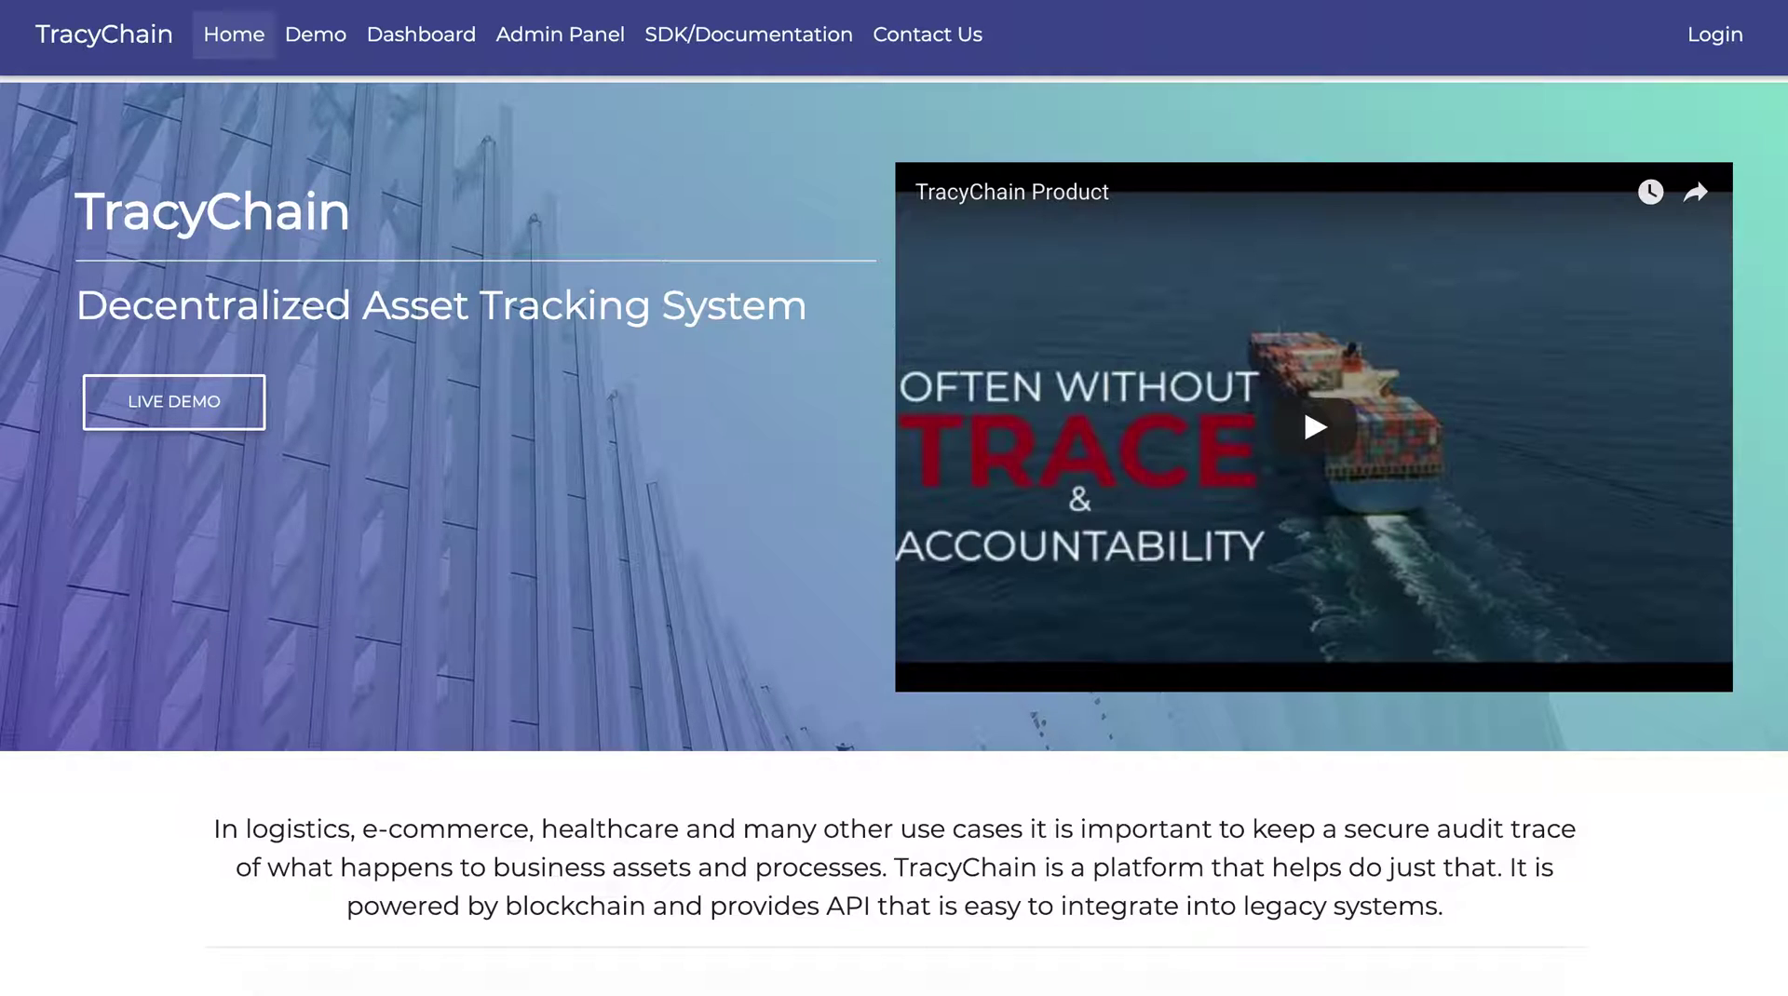
Open TracyChain's Demo page at the Boston step, with asset 1406 and Cheesecakes prefilled
left_click(318, 42)
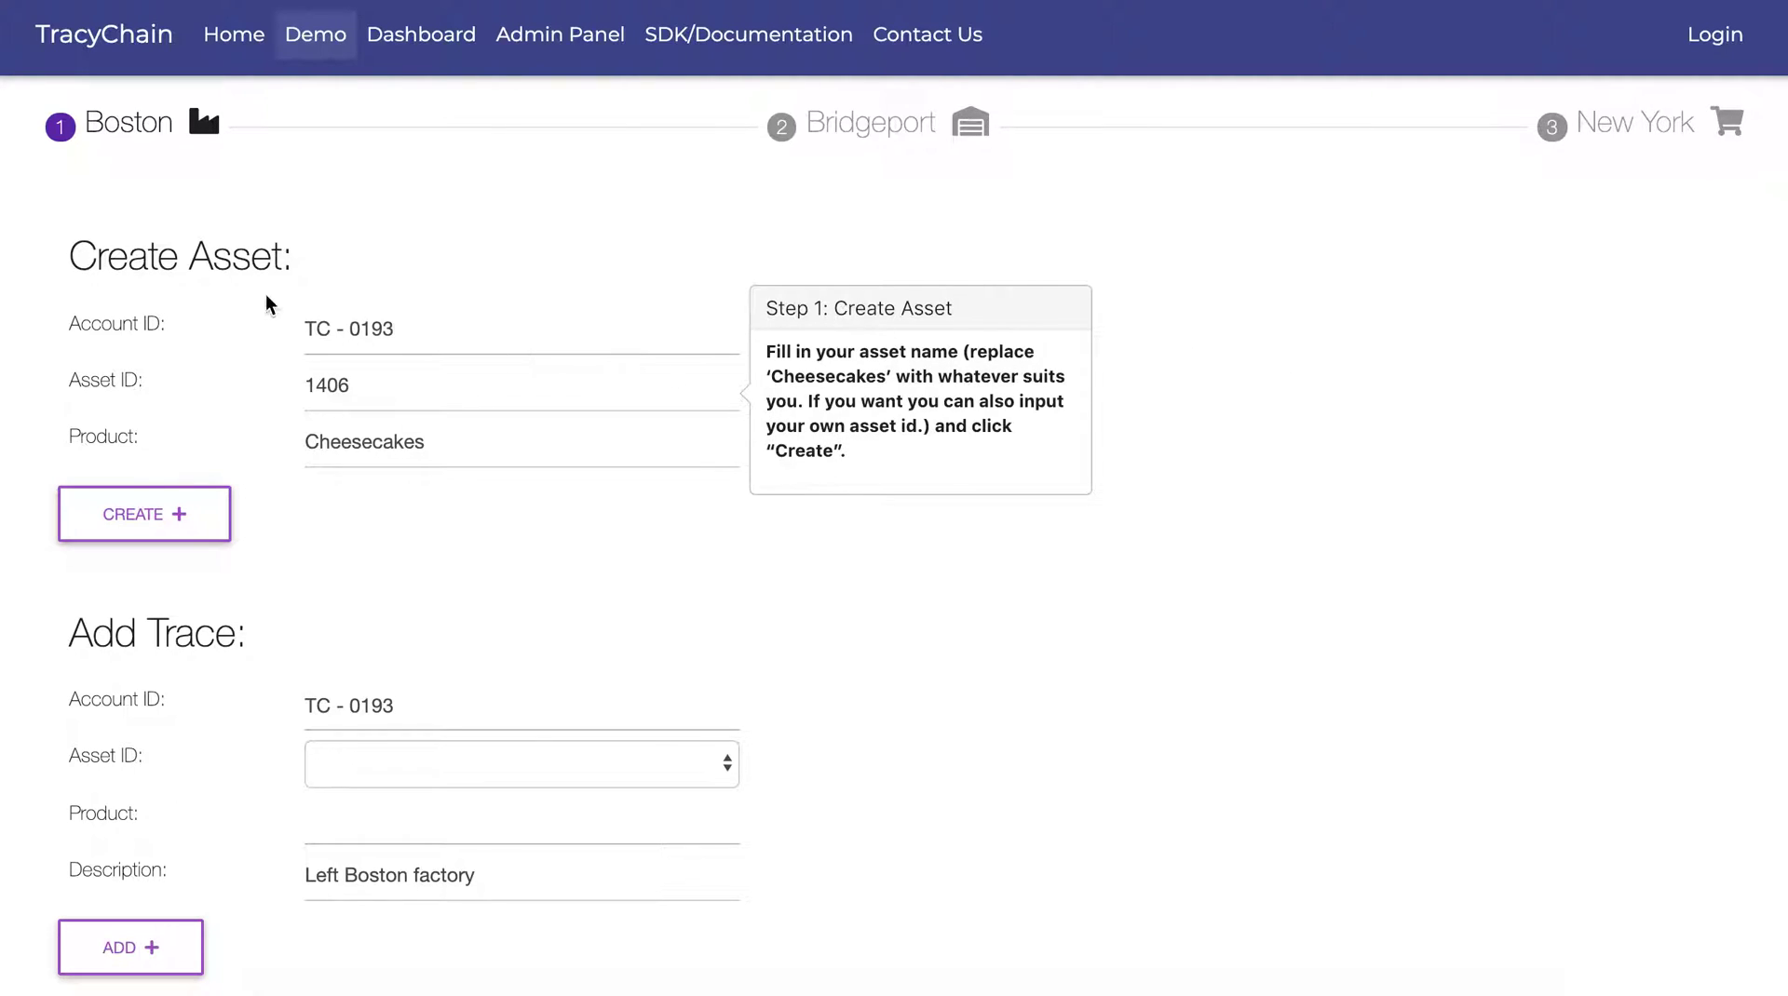
Create asset 1406 with product Cheesecakes from the prefilled Create Asset form
left_click_drag(194, 260, 277, 265)
left_click(278, 265)
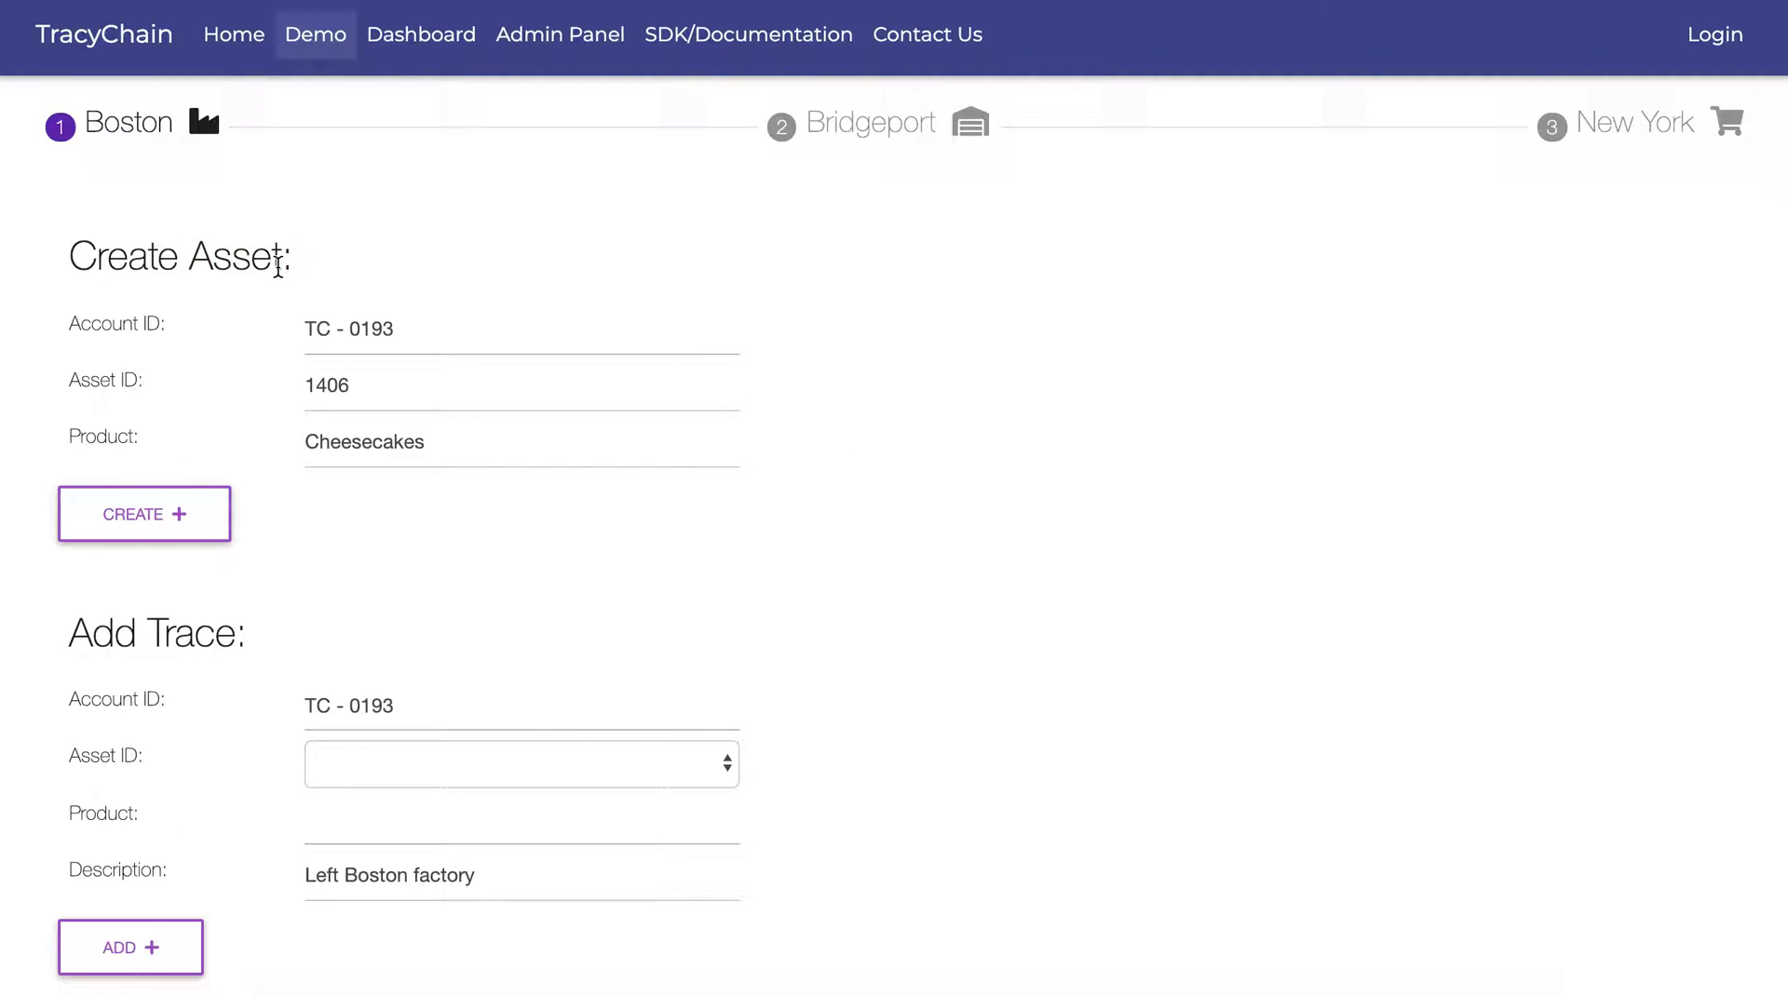
scroll(447, 267, "down", 1)
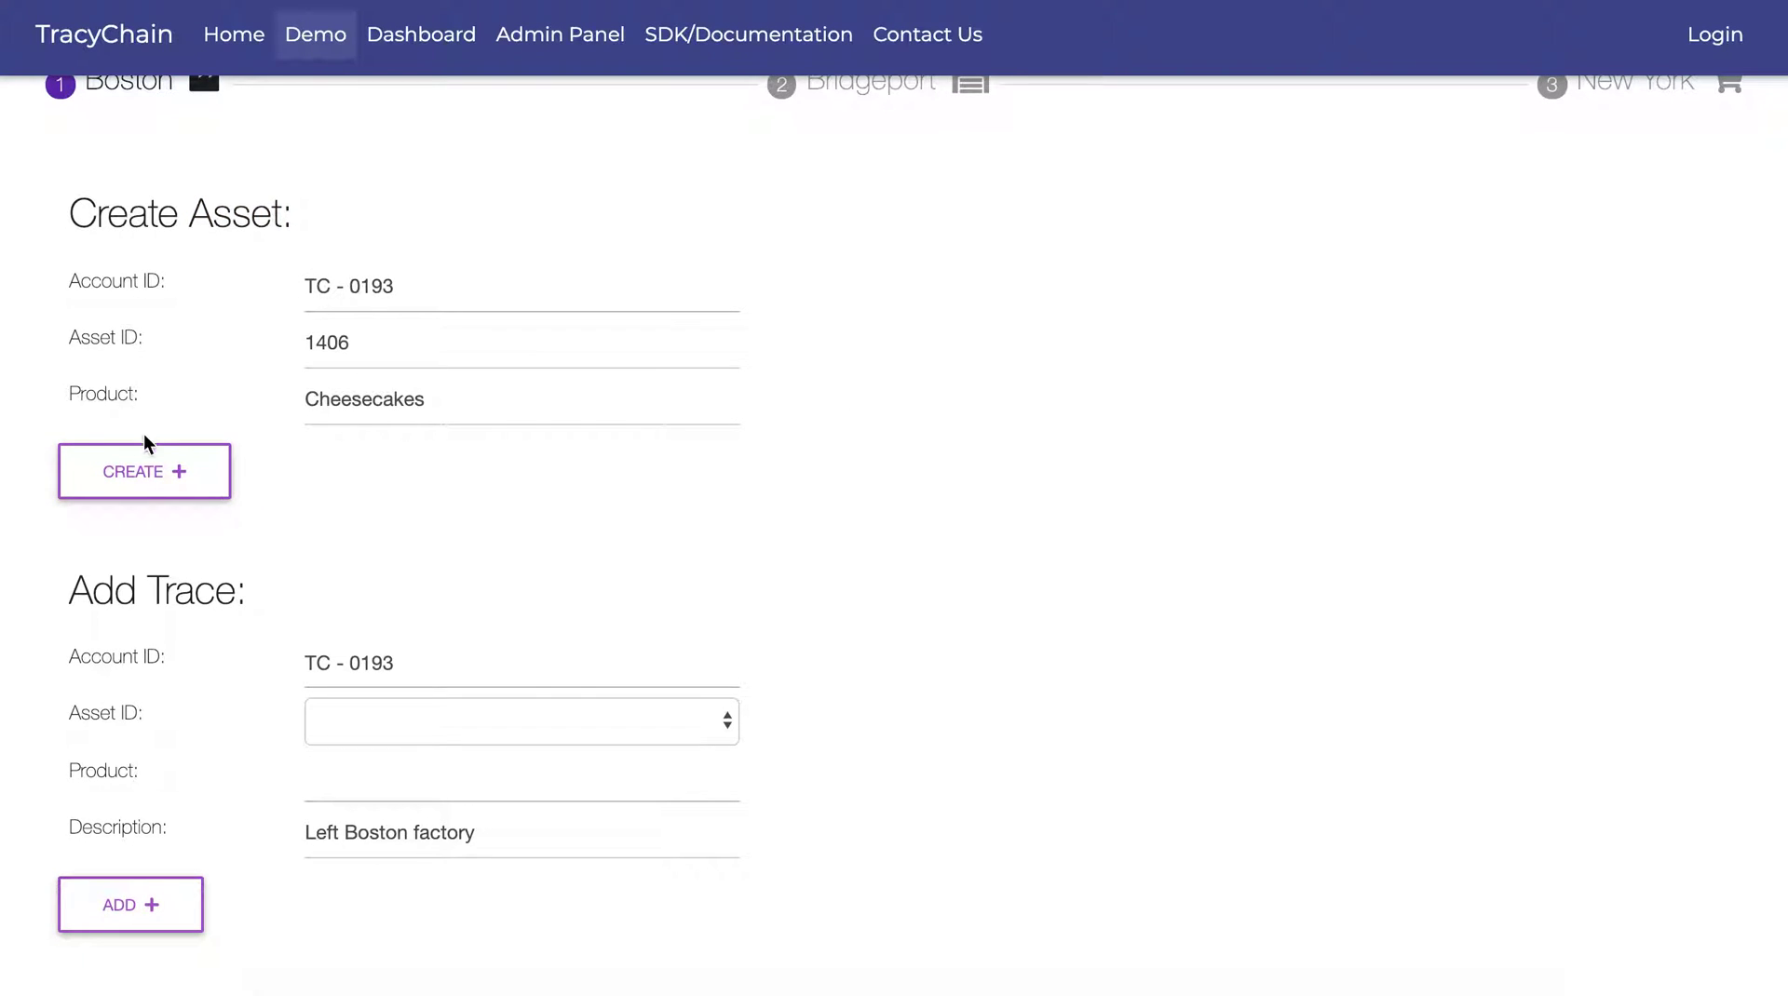
left_click(184, 470)
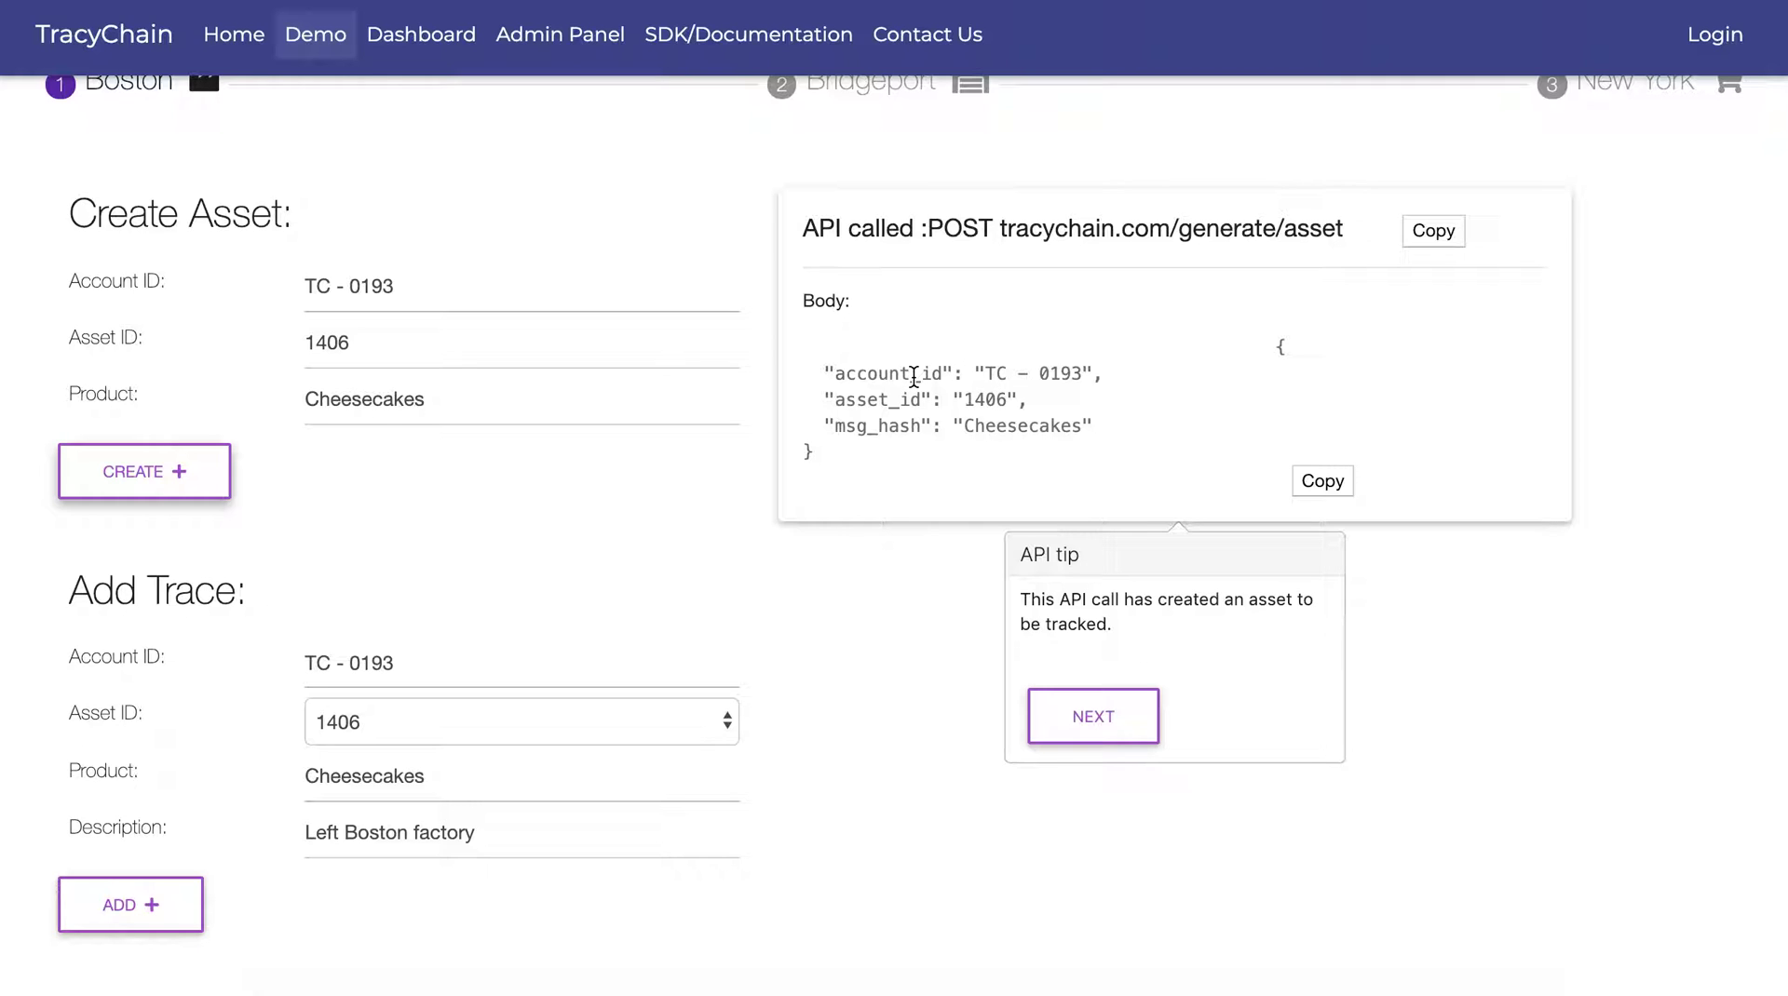
Advance past the API tip and check the Add Trace entry: 1406, Cheesecakes, 'Left Boston factory'
left_click(1106, 736)
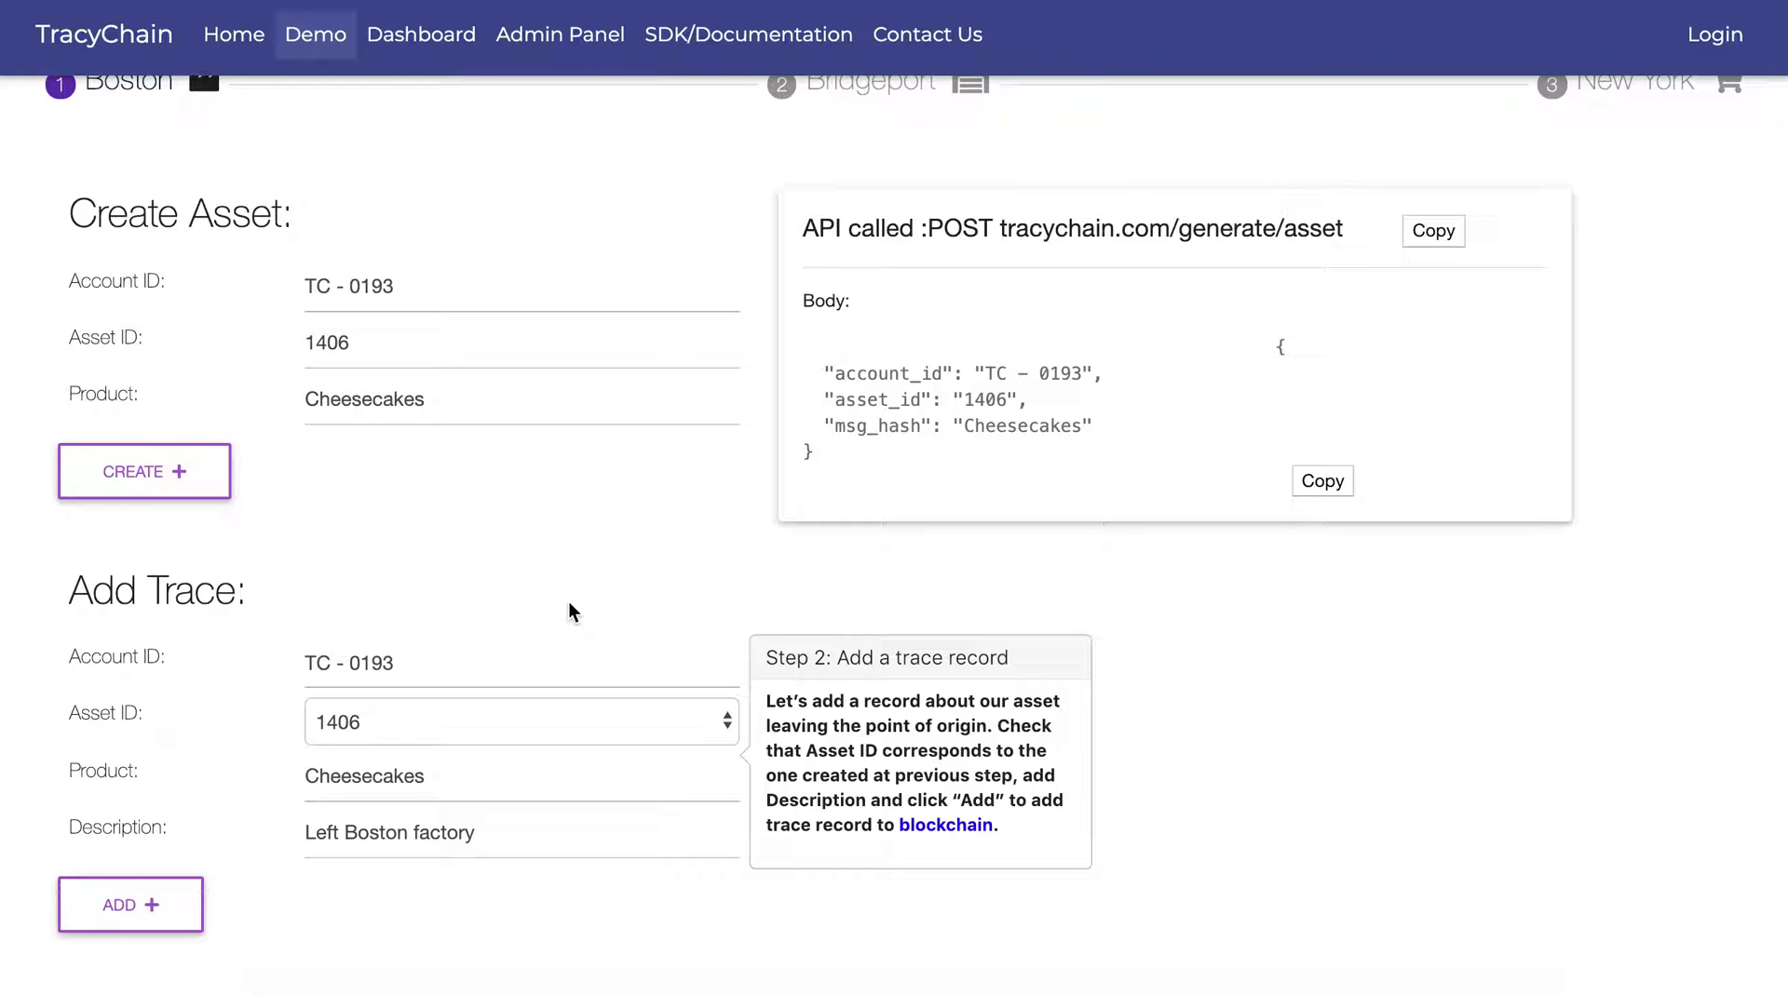
left_click_drag(149, 589, 233, 589)
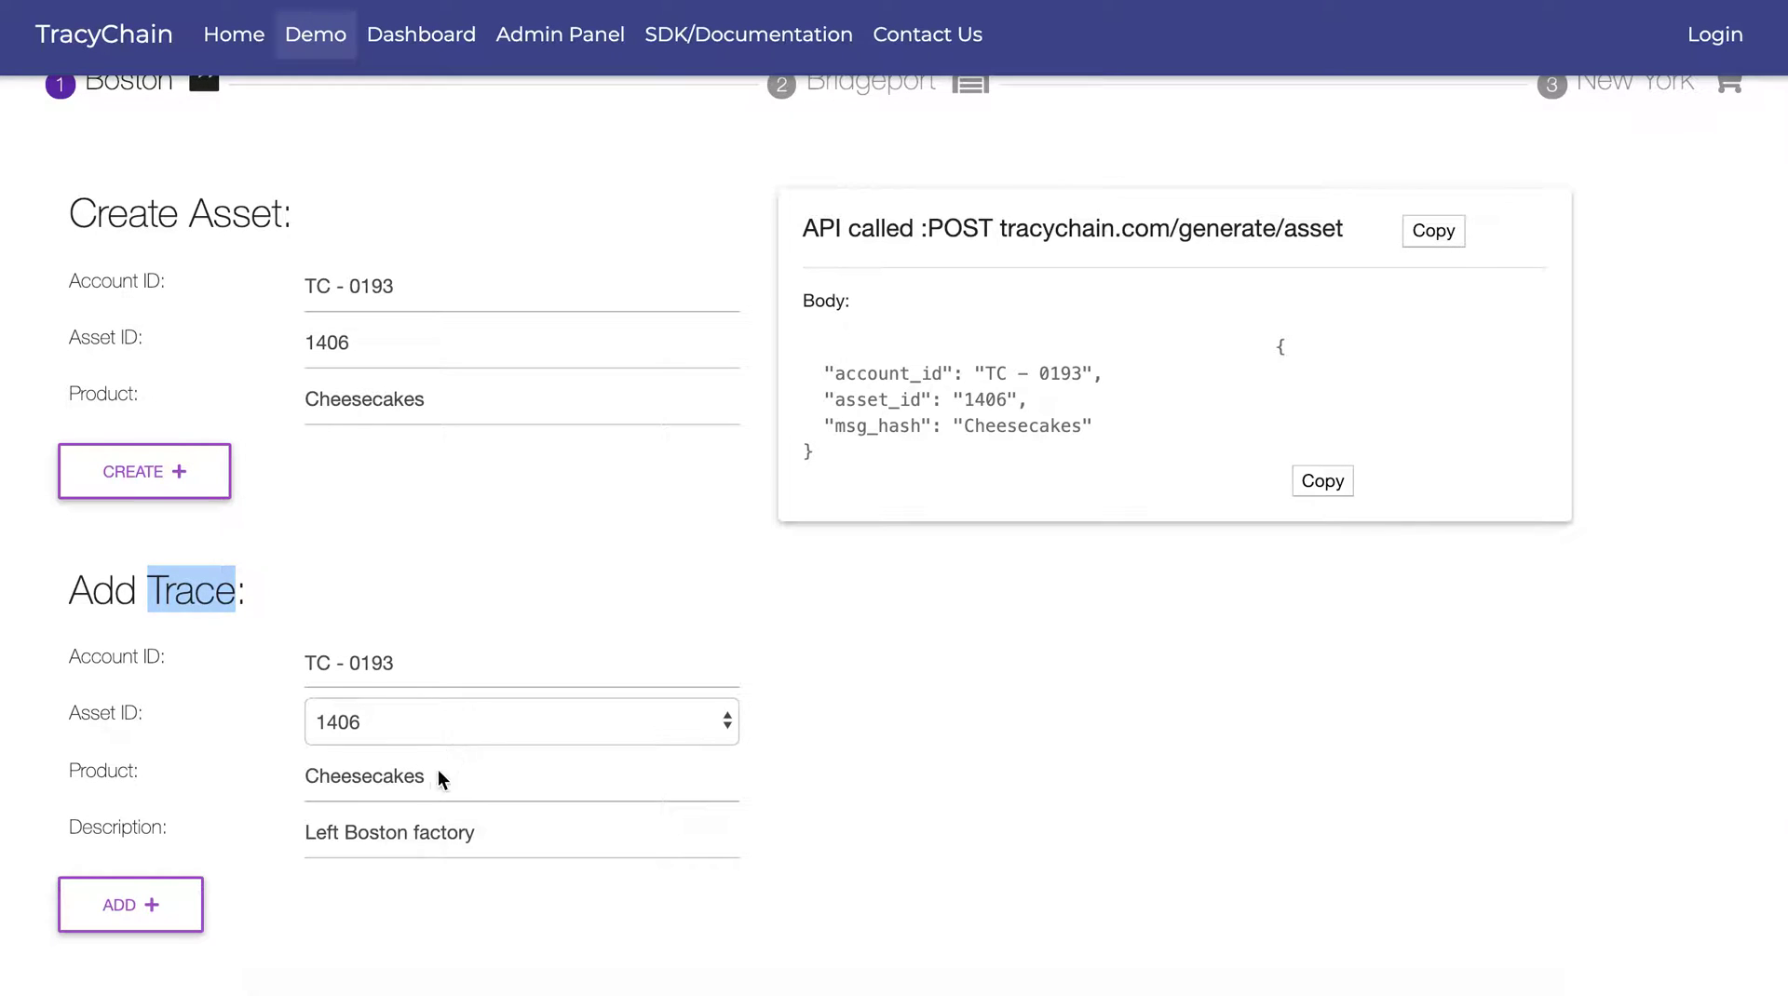
left_click(350, 835)
left_click_drag(490, 840, 304, 841)
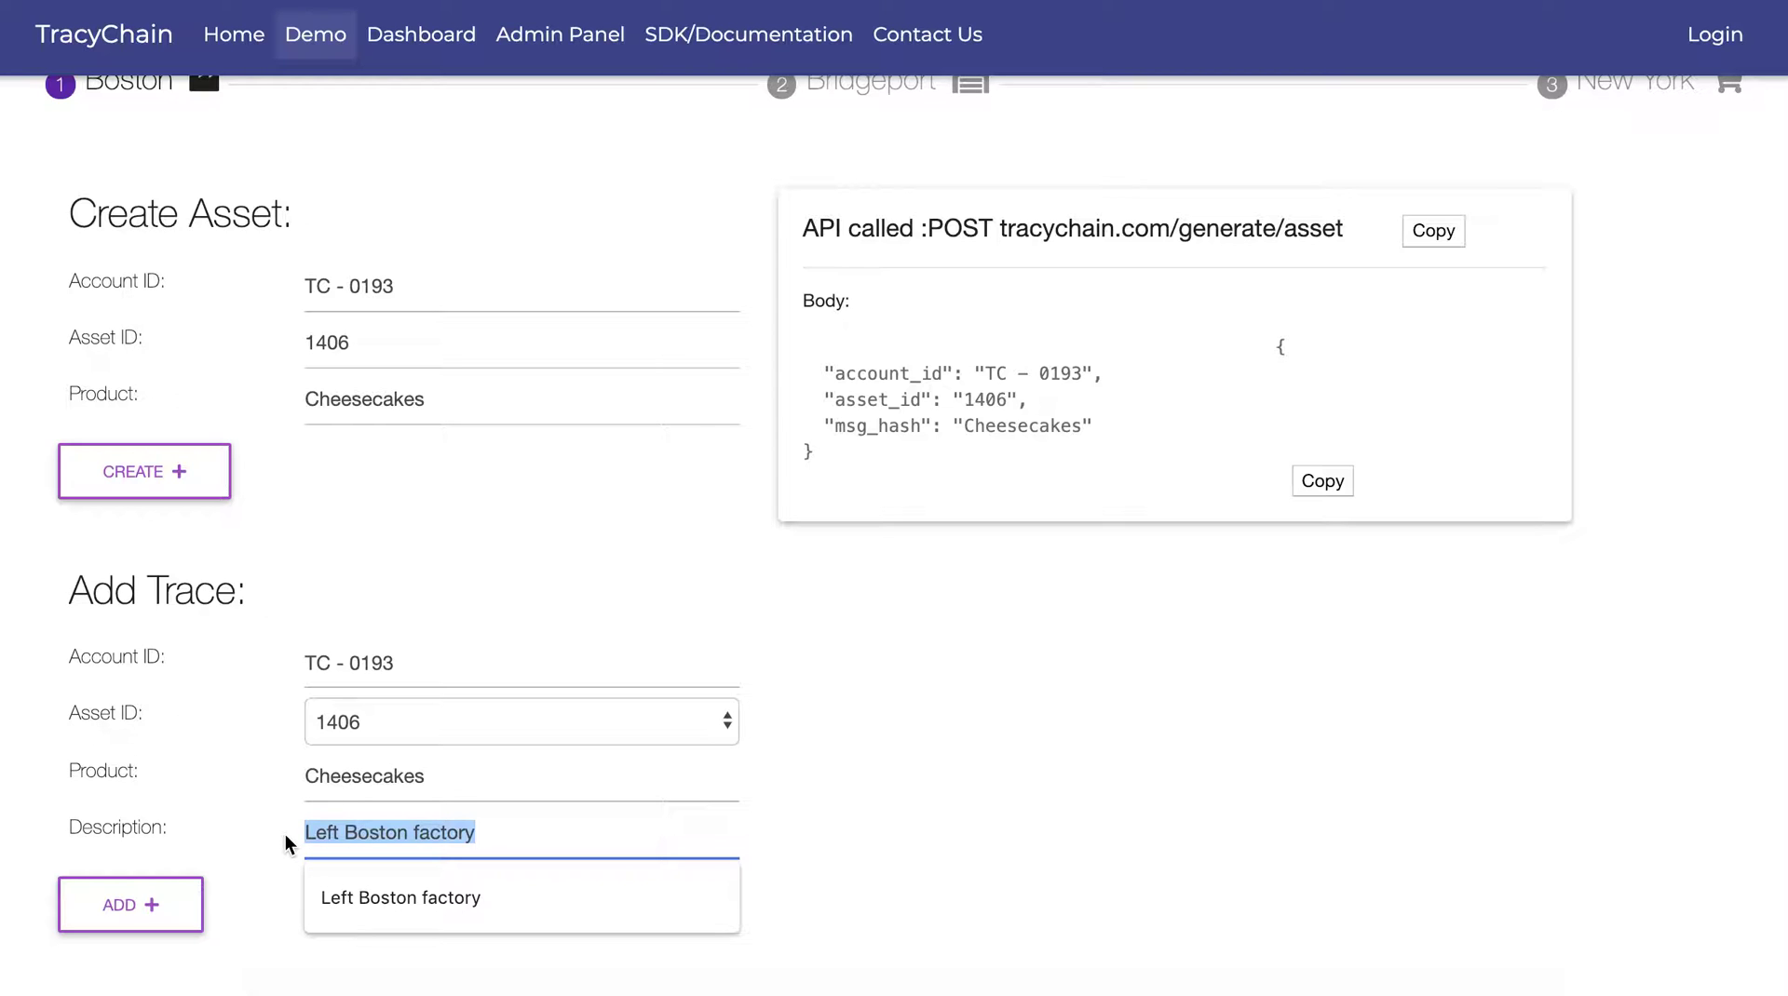
left_click(852, 849)
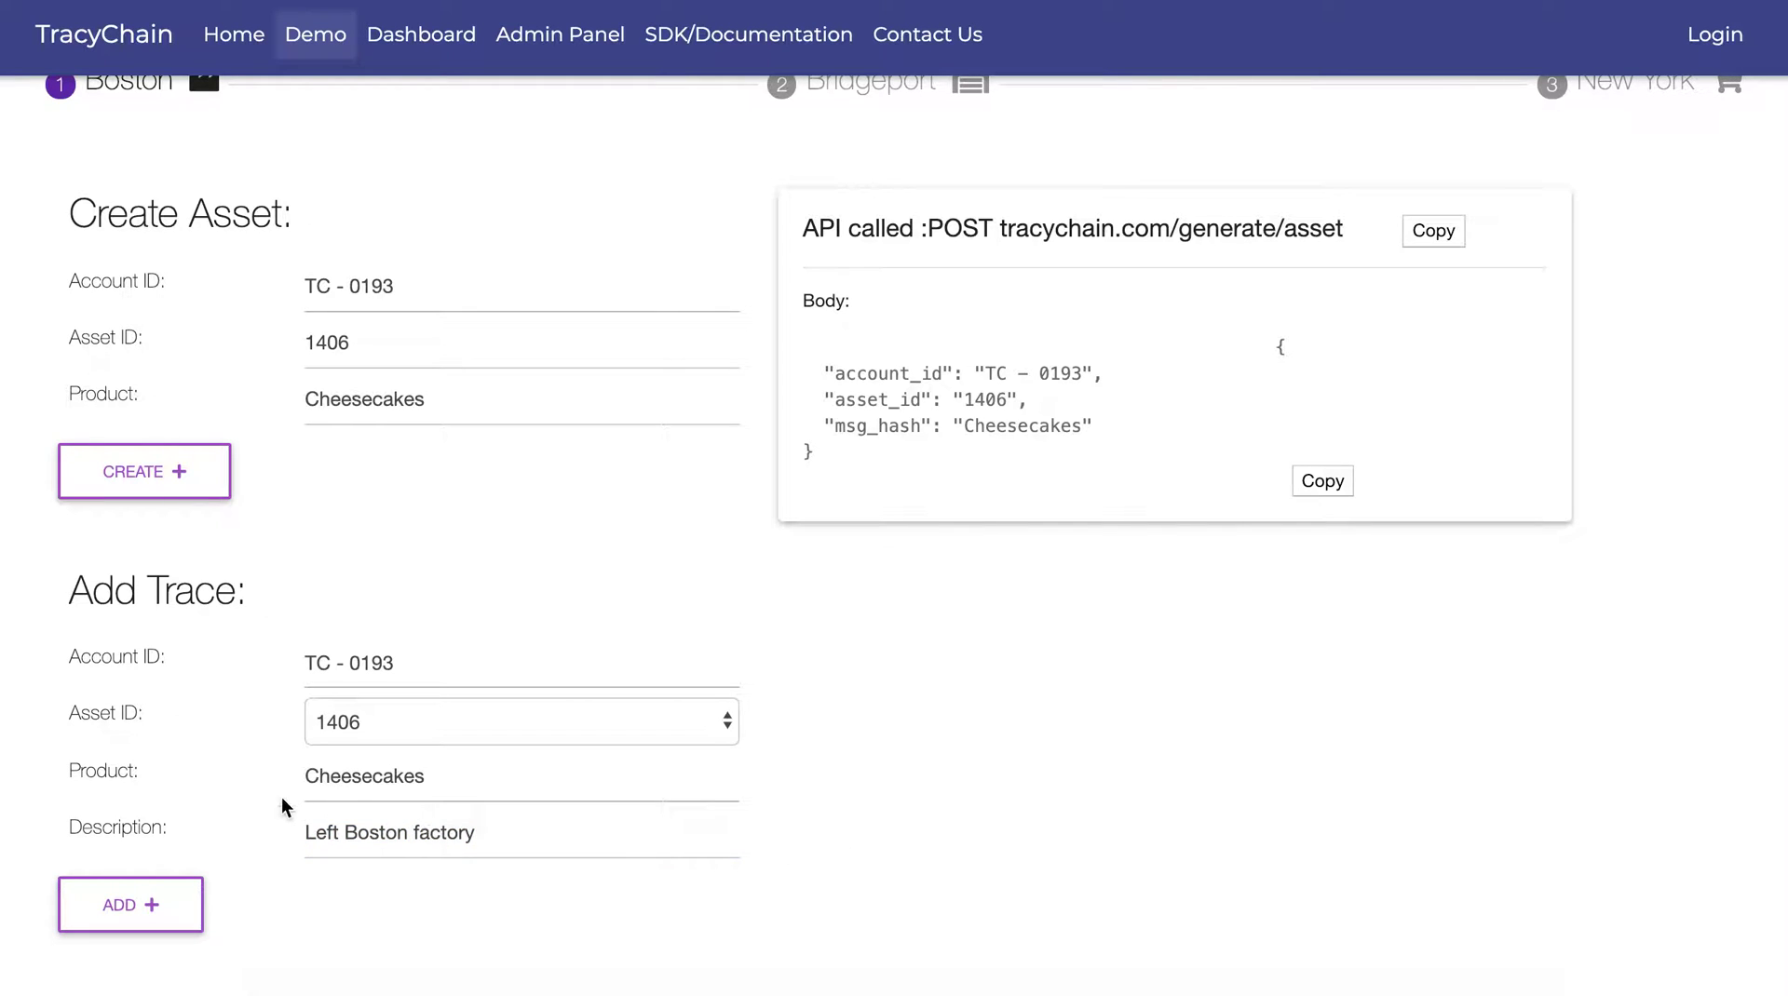
Add the 'Left Boston factory' trace for asset 1406 and wait until it shows on blockchain
left_click(123, 905)
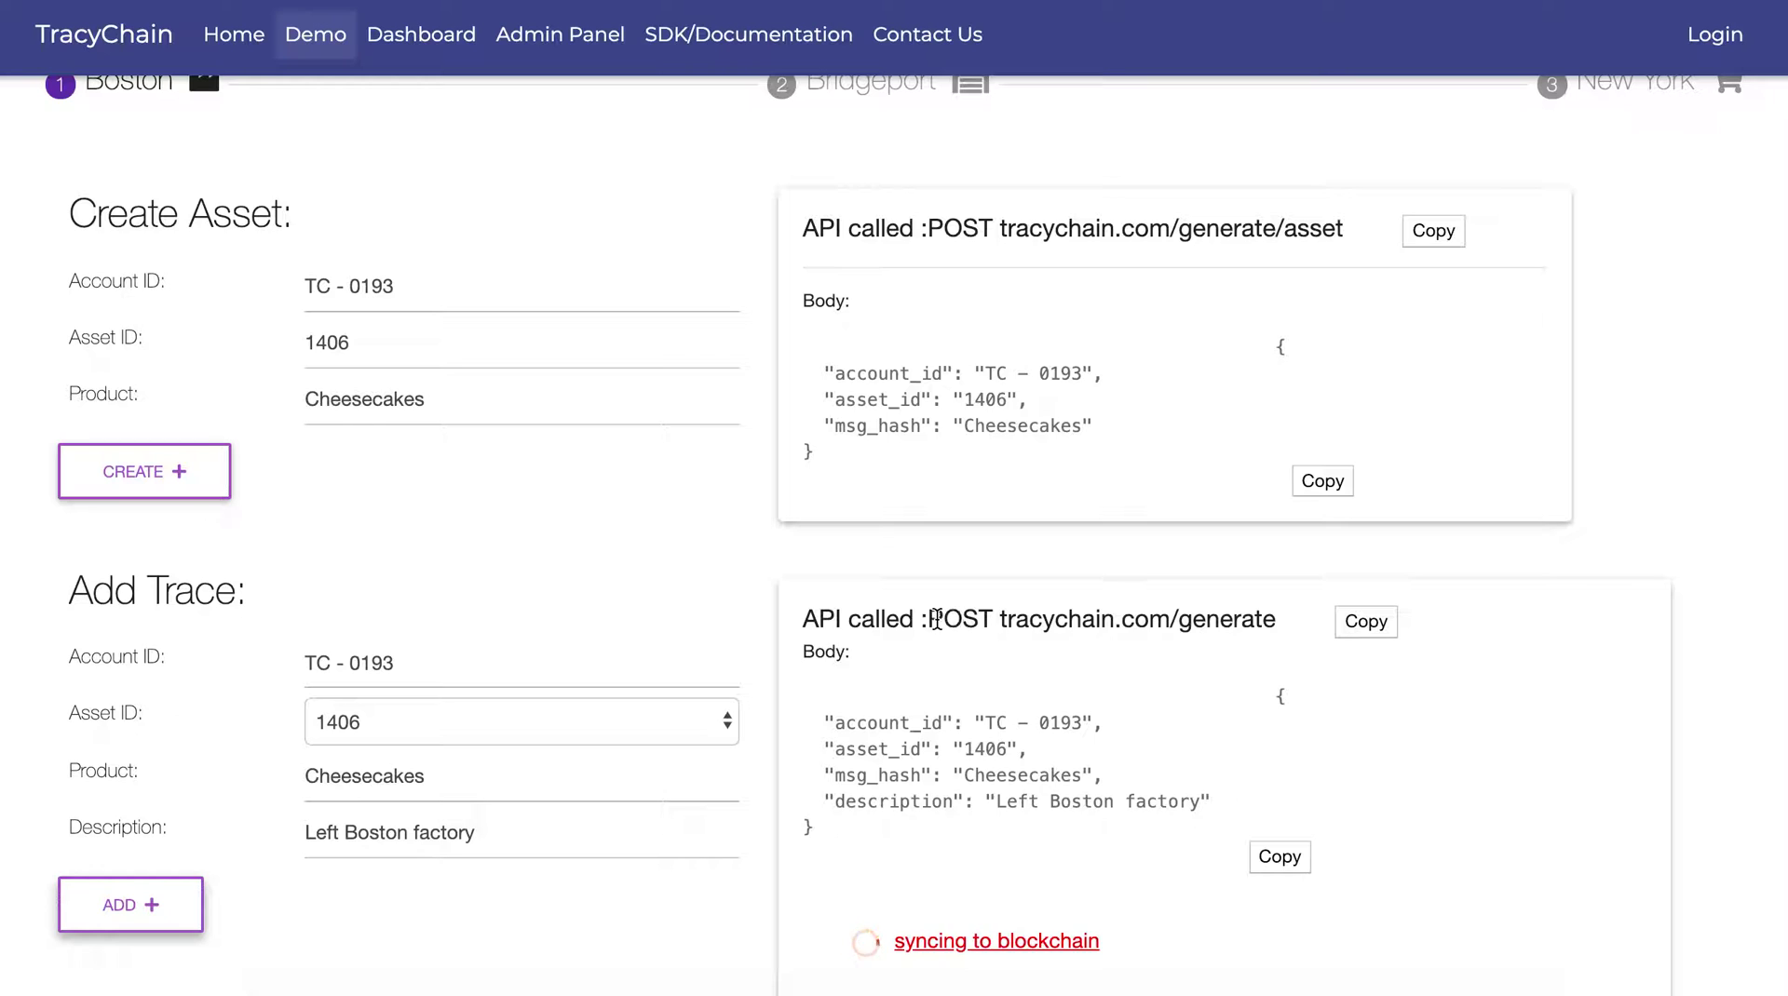
left_click_drag(932, 620, 1307, 630)
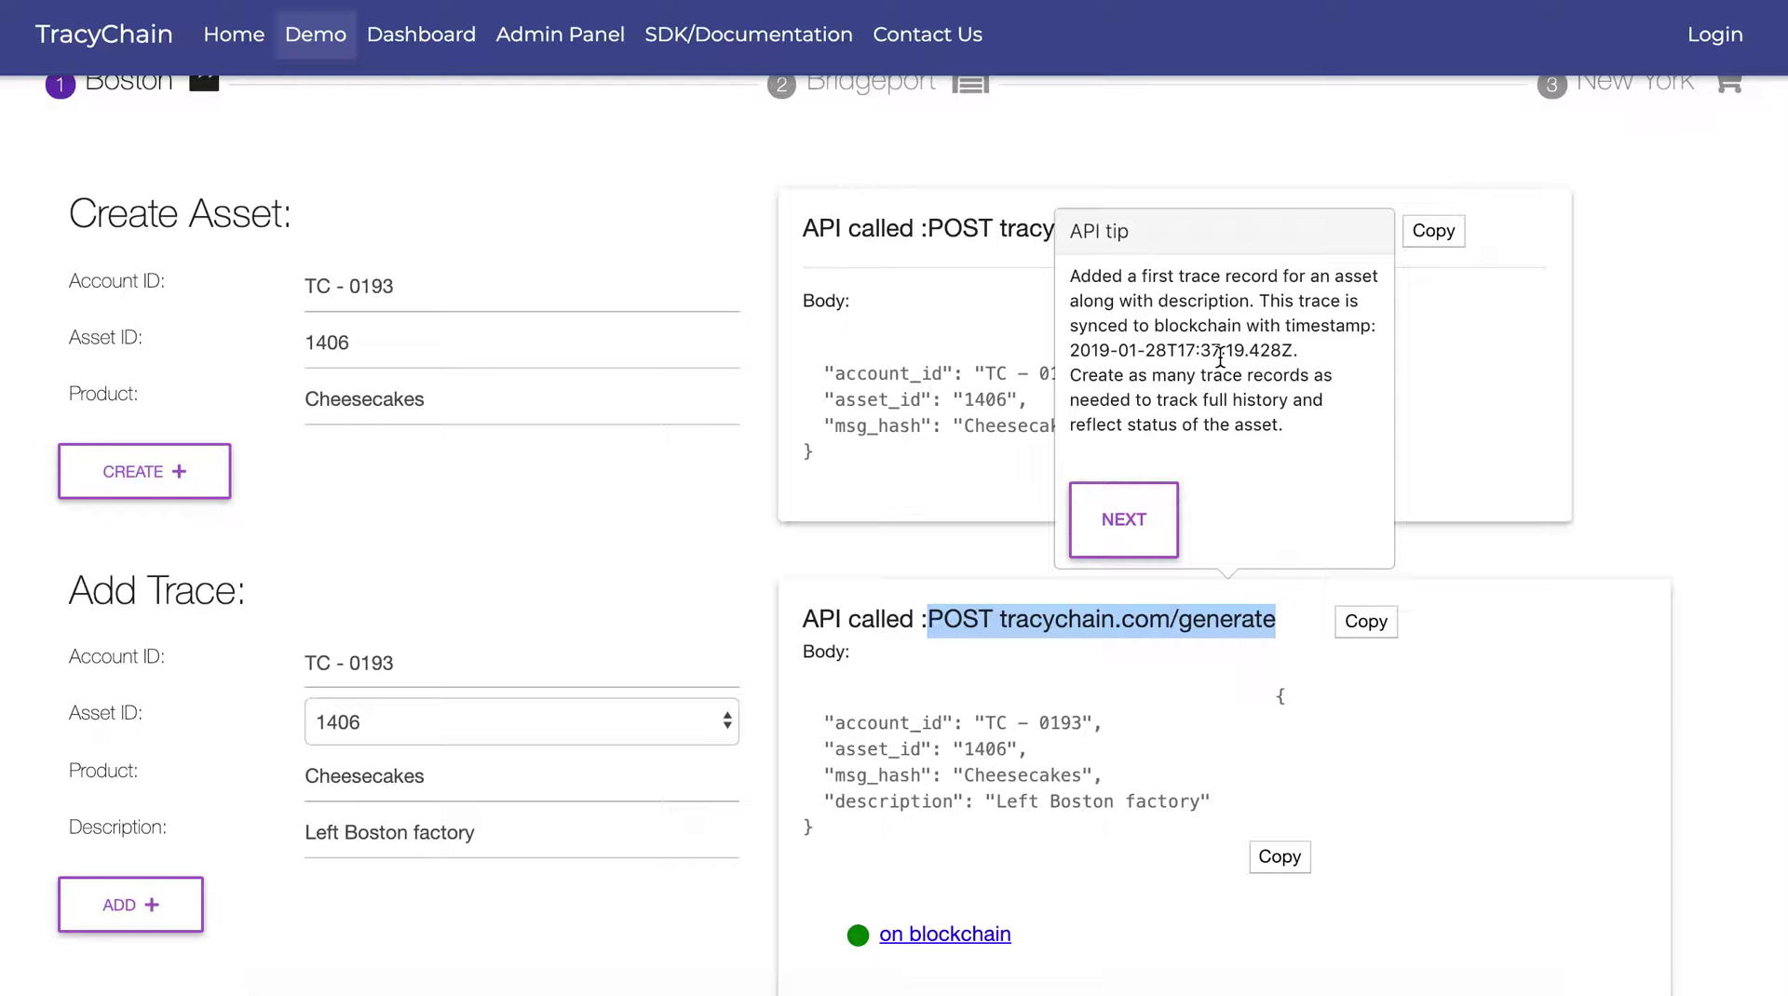
mouse_move(1294, 350)
left_mouse_down()
mouse_move(1076, 349)
mouse_move(1281, 326)
left_mouse_up()
left_click(1276, 348)
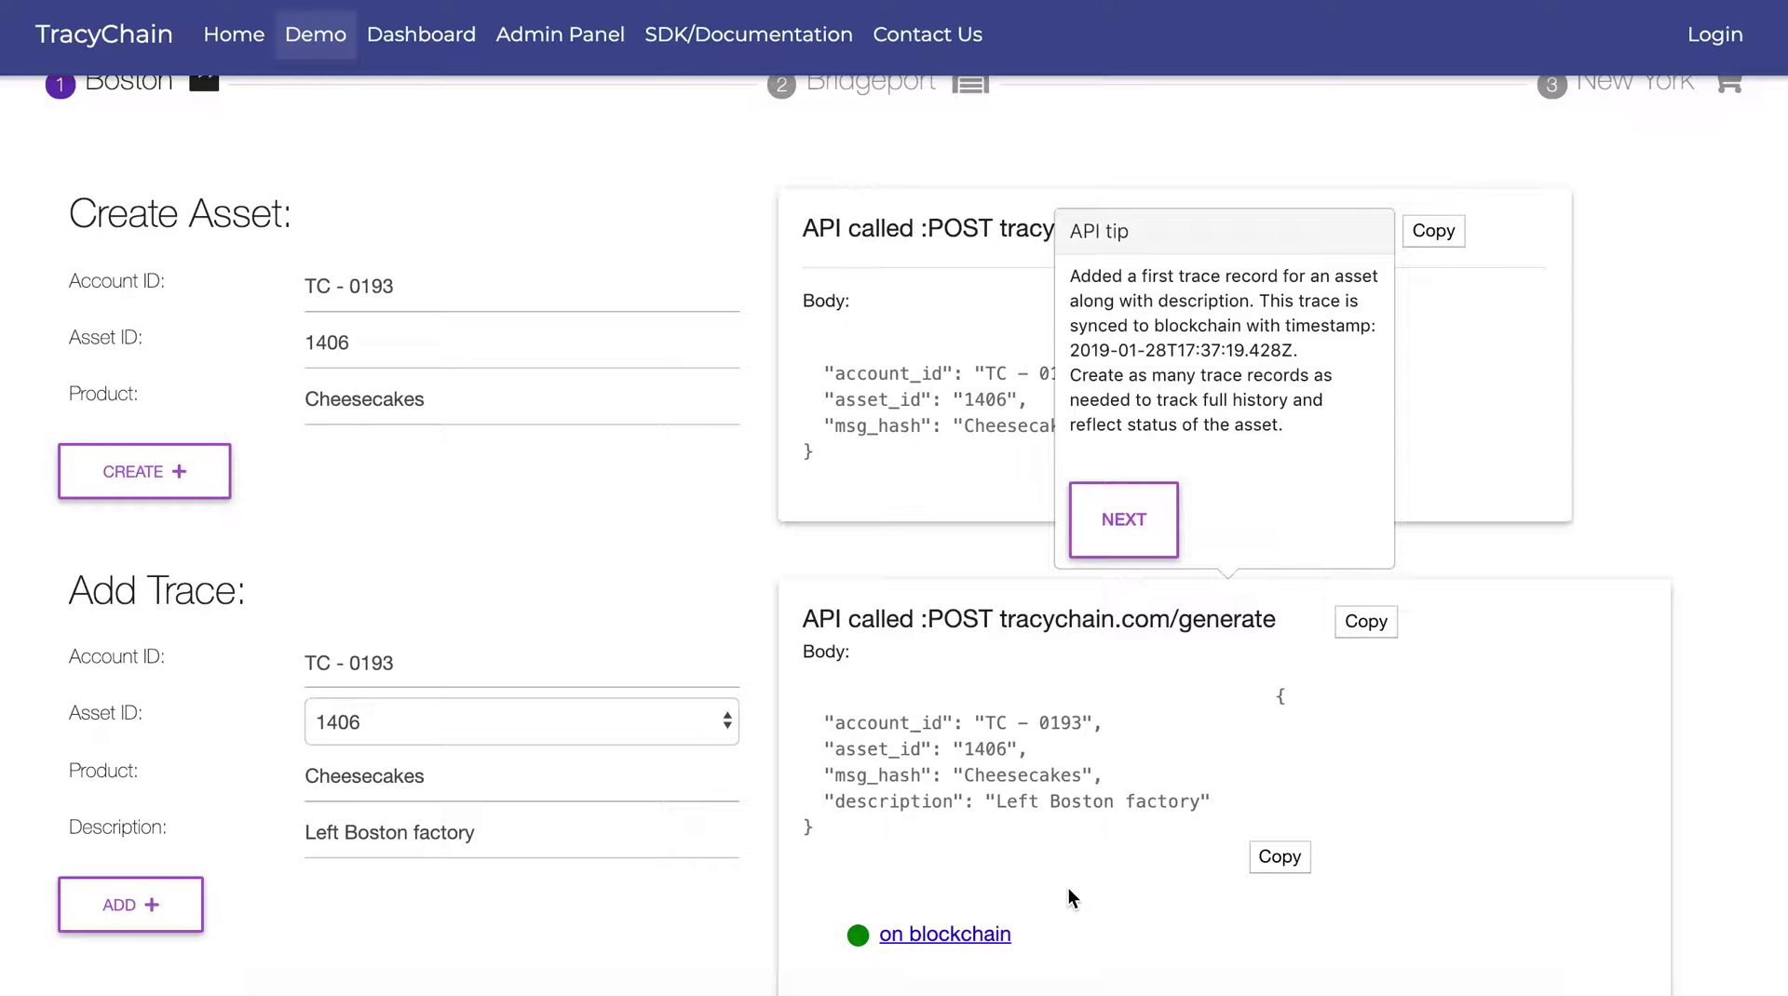
scroll(1069, 888, "down", 1)
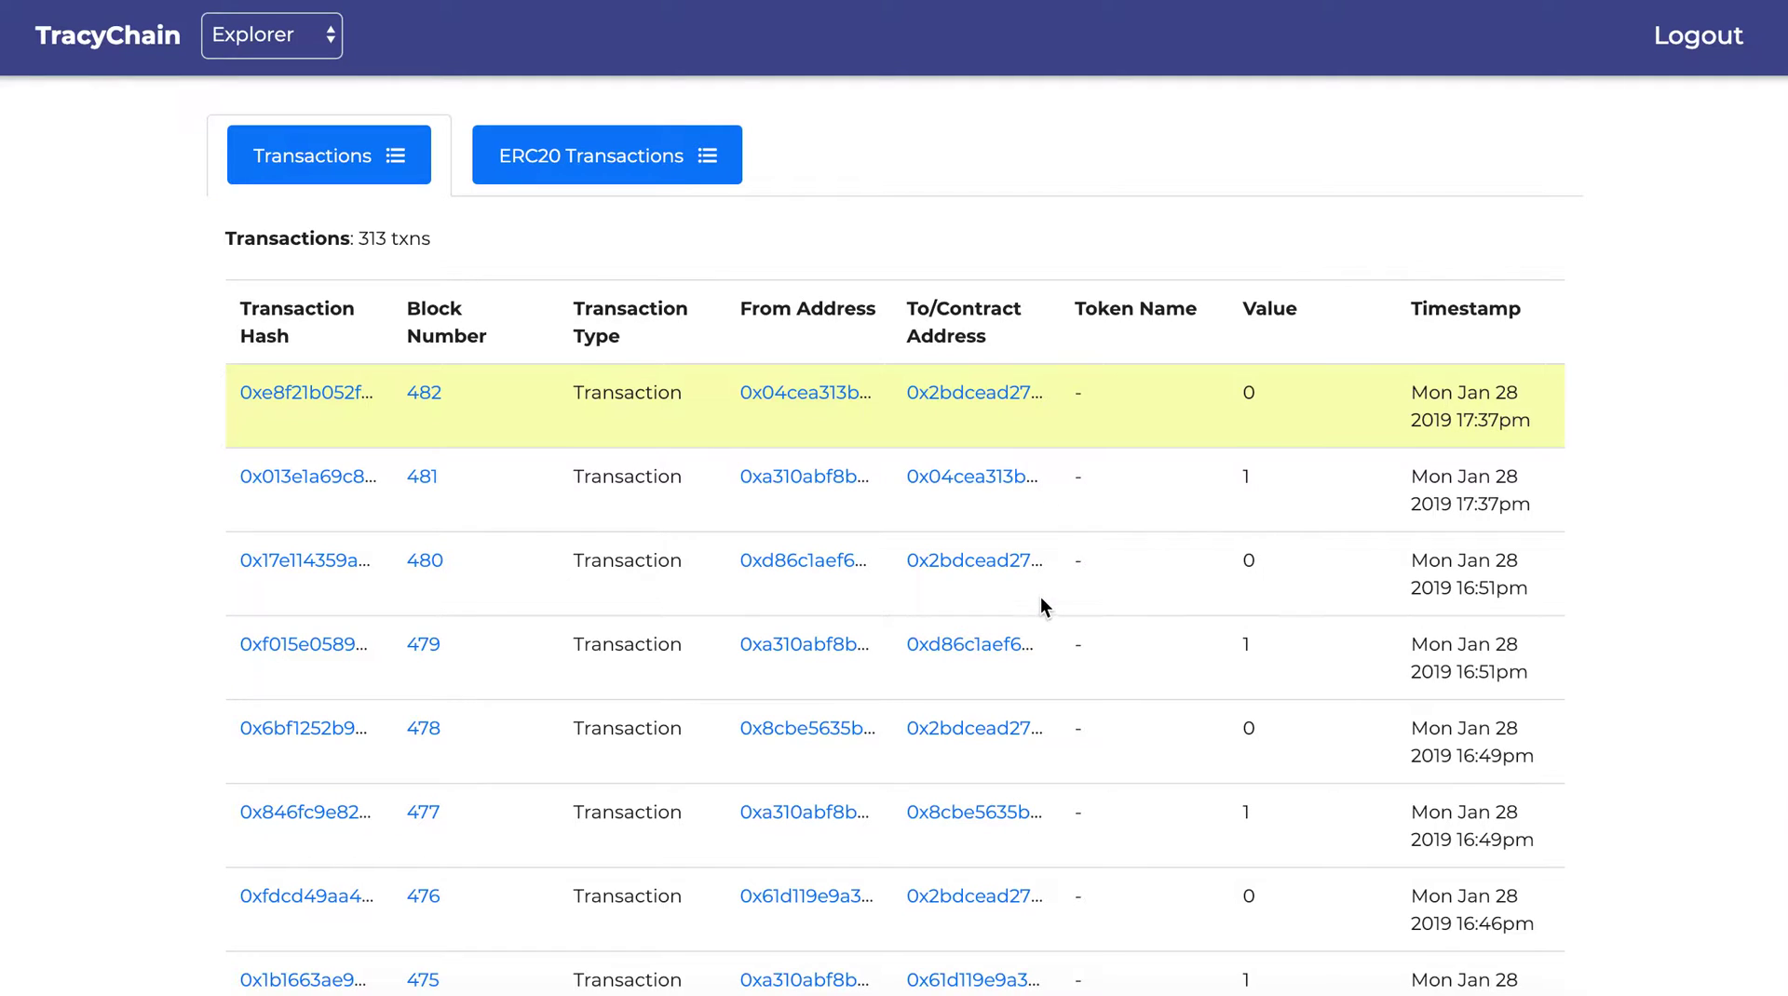
Page through the Explorer's 313 transactions and return to page 1, newest in block 482
scroll(1041, 607, "down", 3)
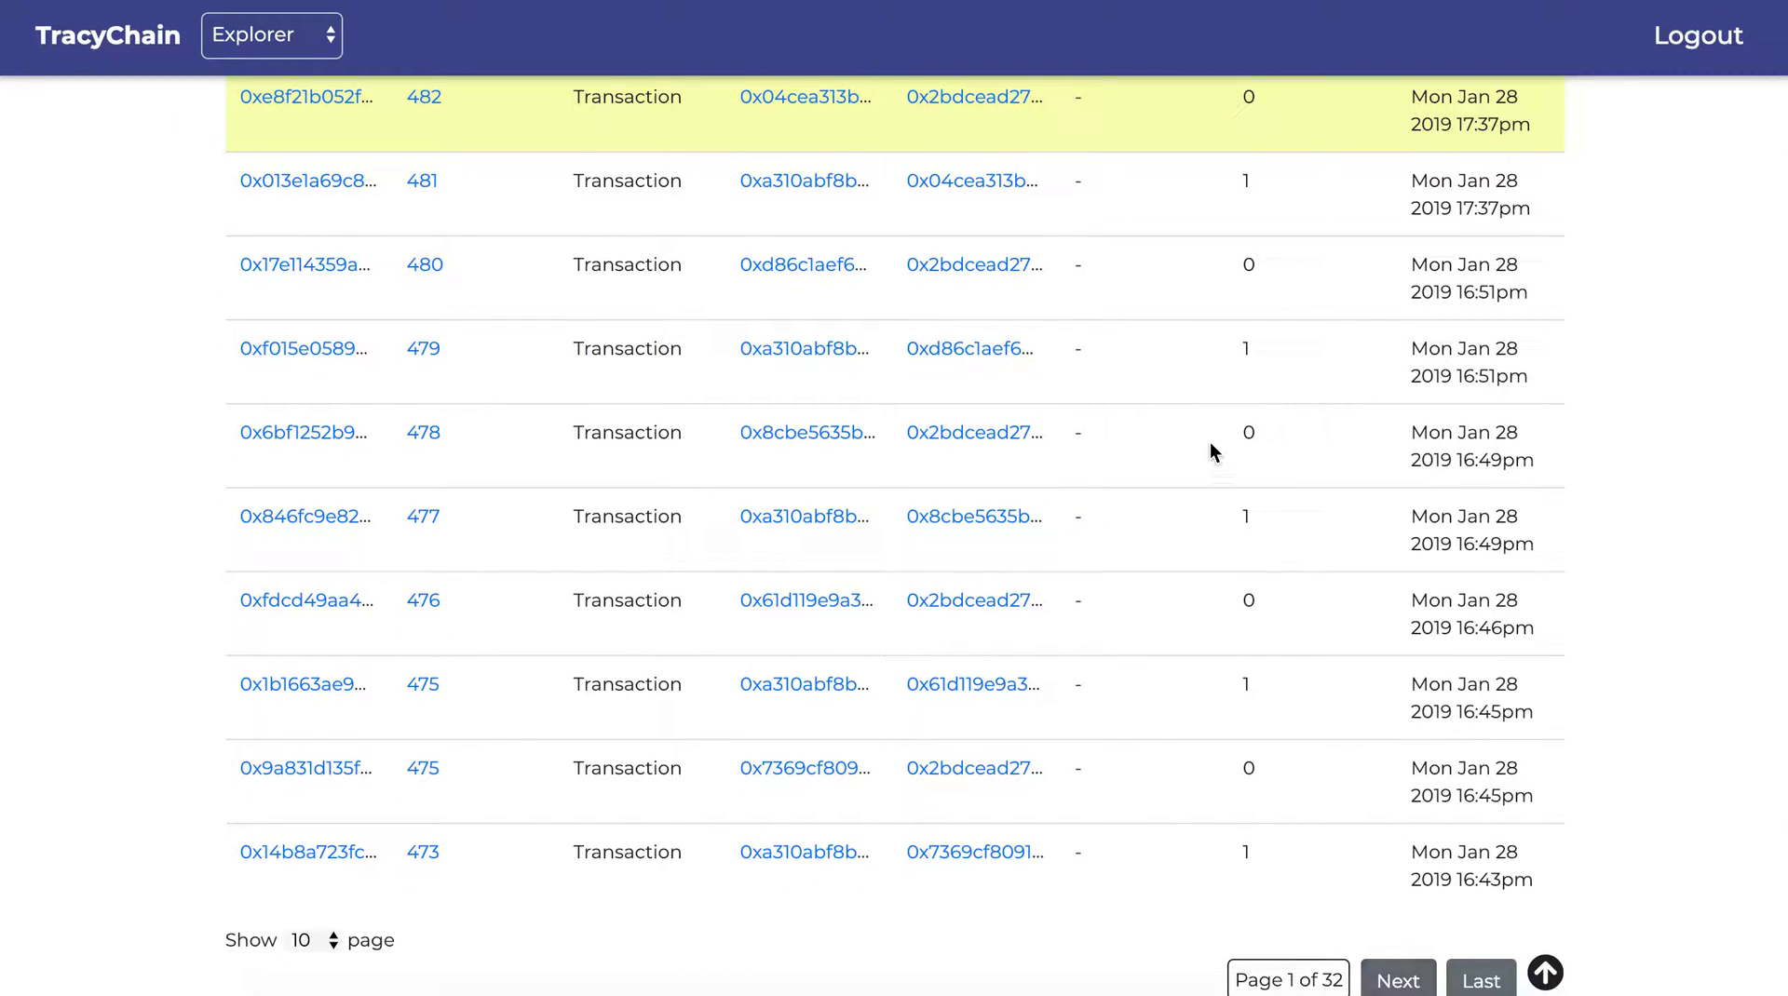
left_click(1402, 983)
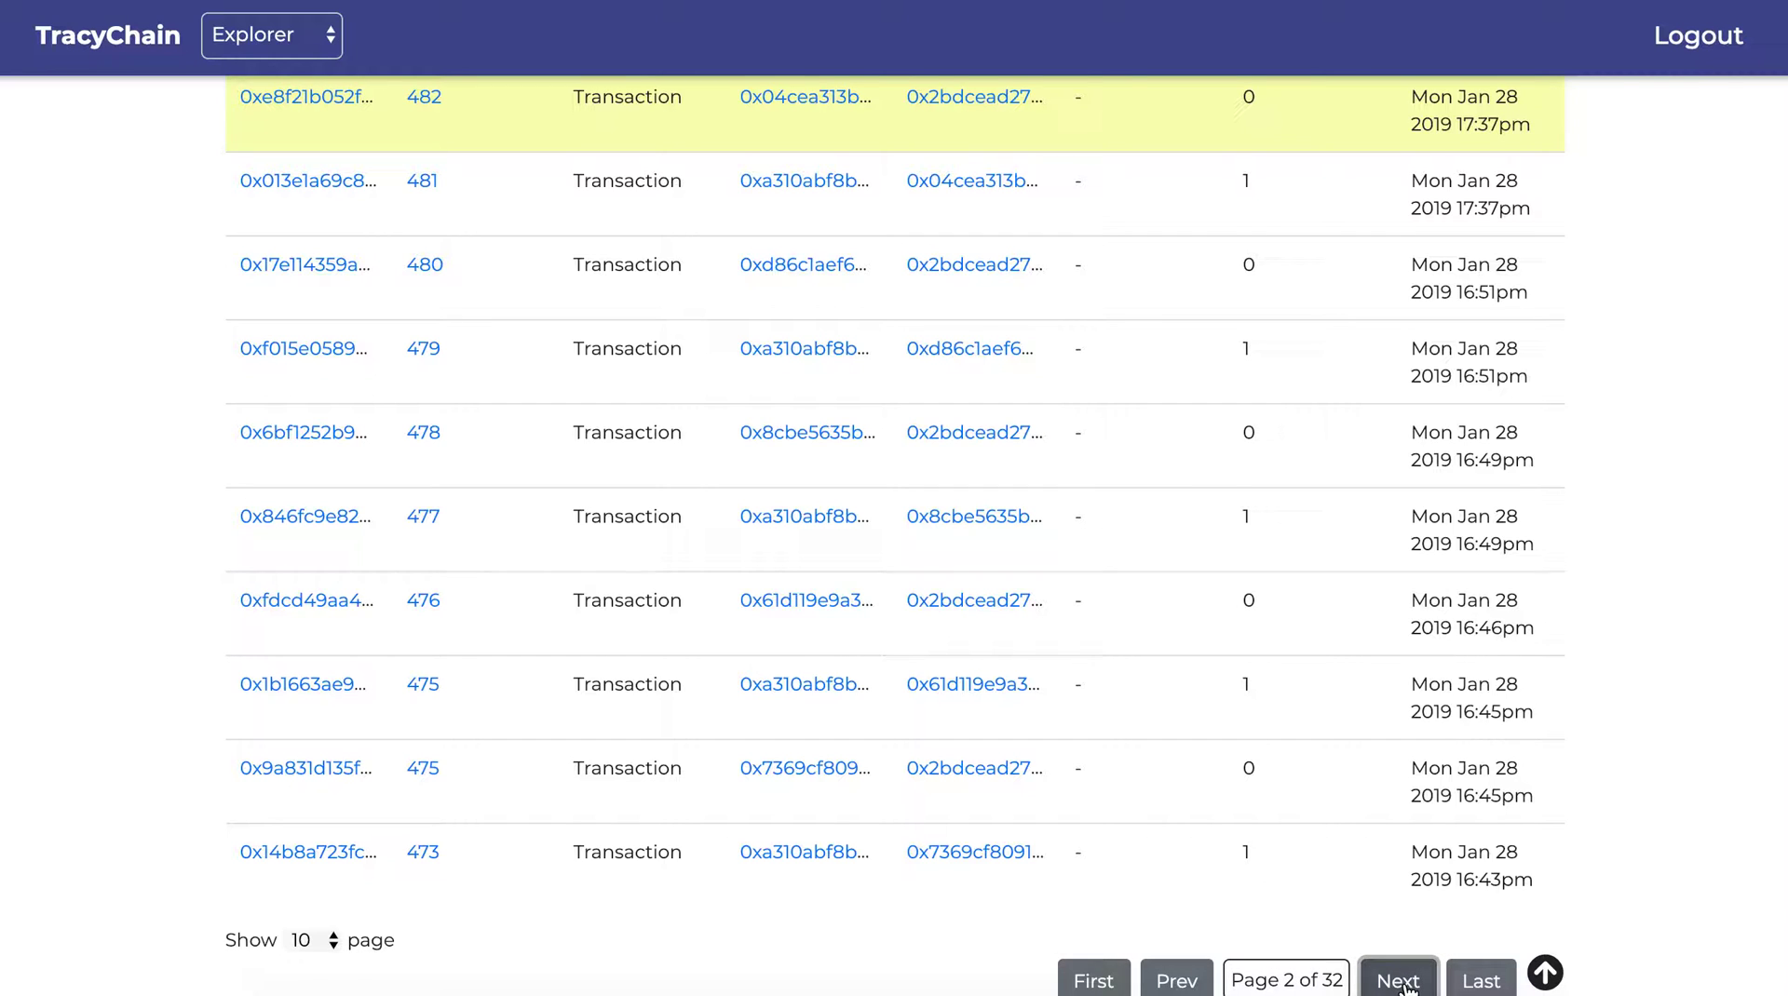
scroll(1254, 604, "down", 3)
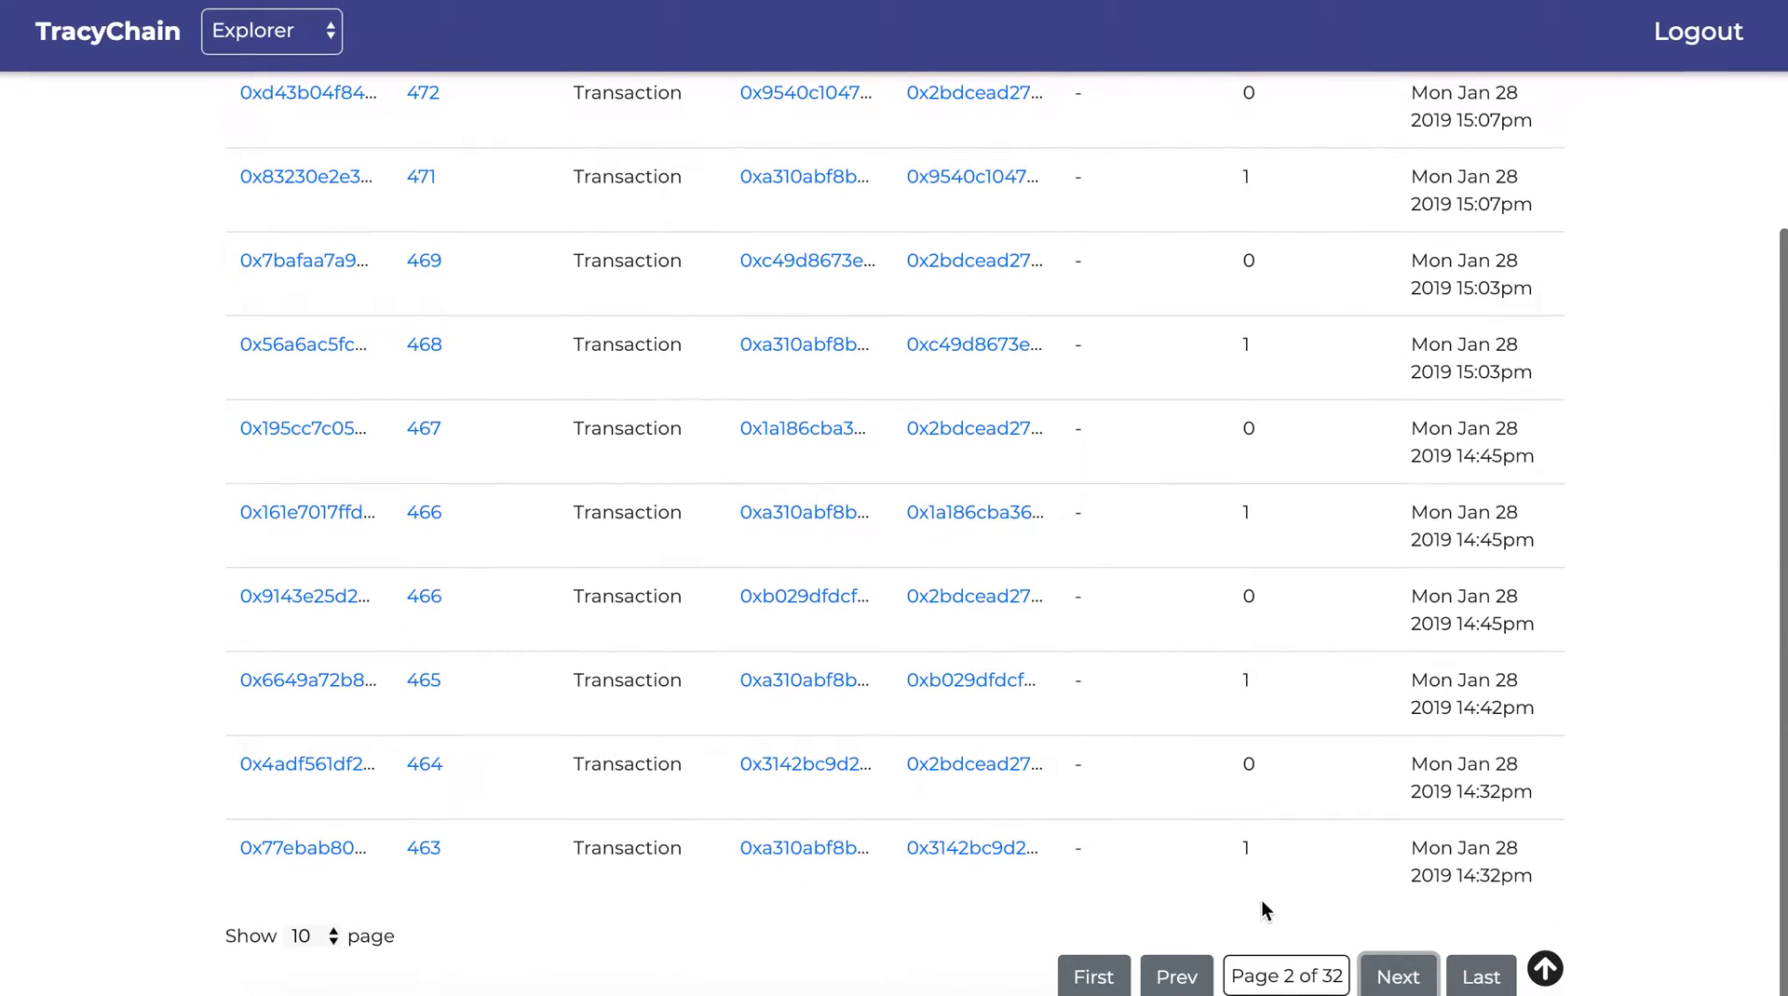
left_click(1177, 977)
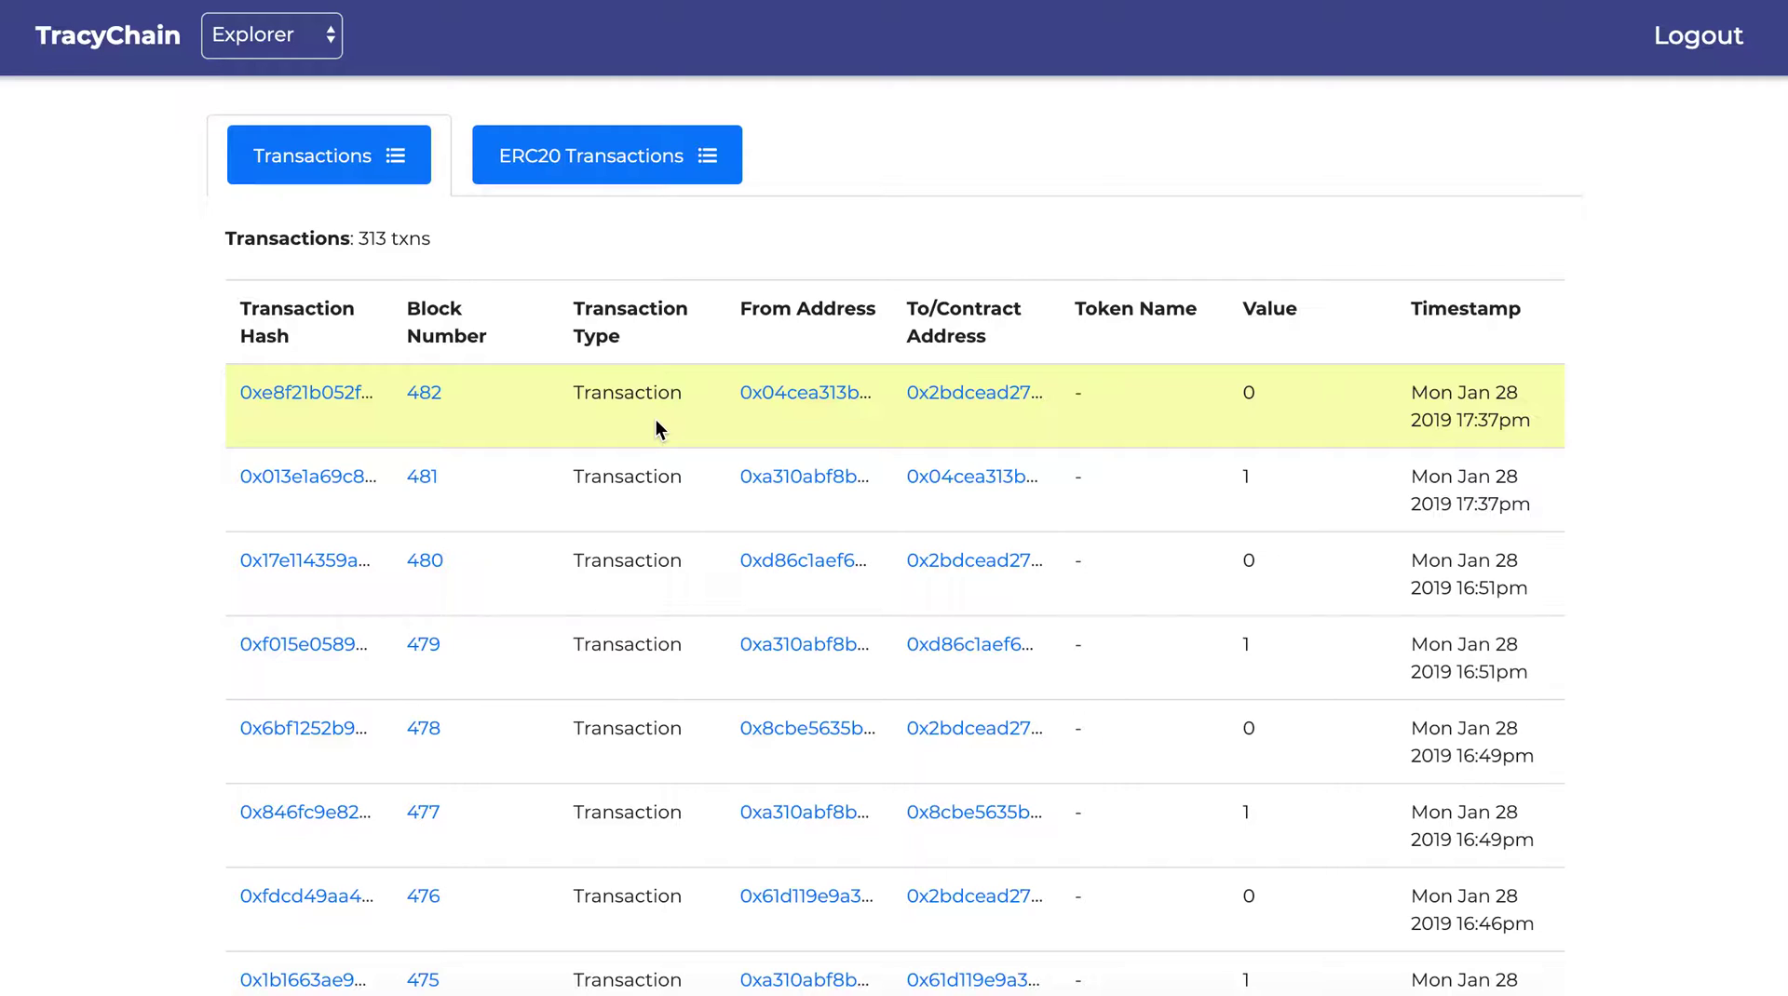
Open the block 482 transaction and find 'Left Boston factory' in its input data
left_click(319, 396)
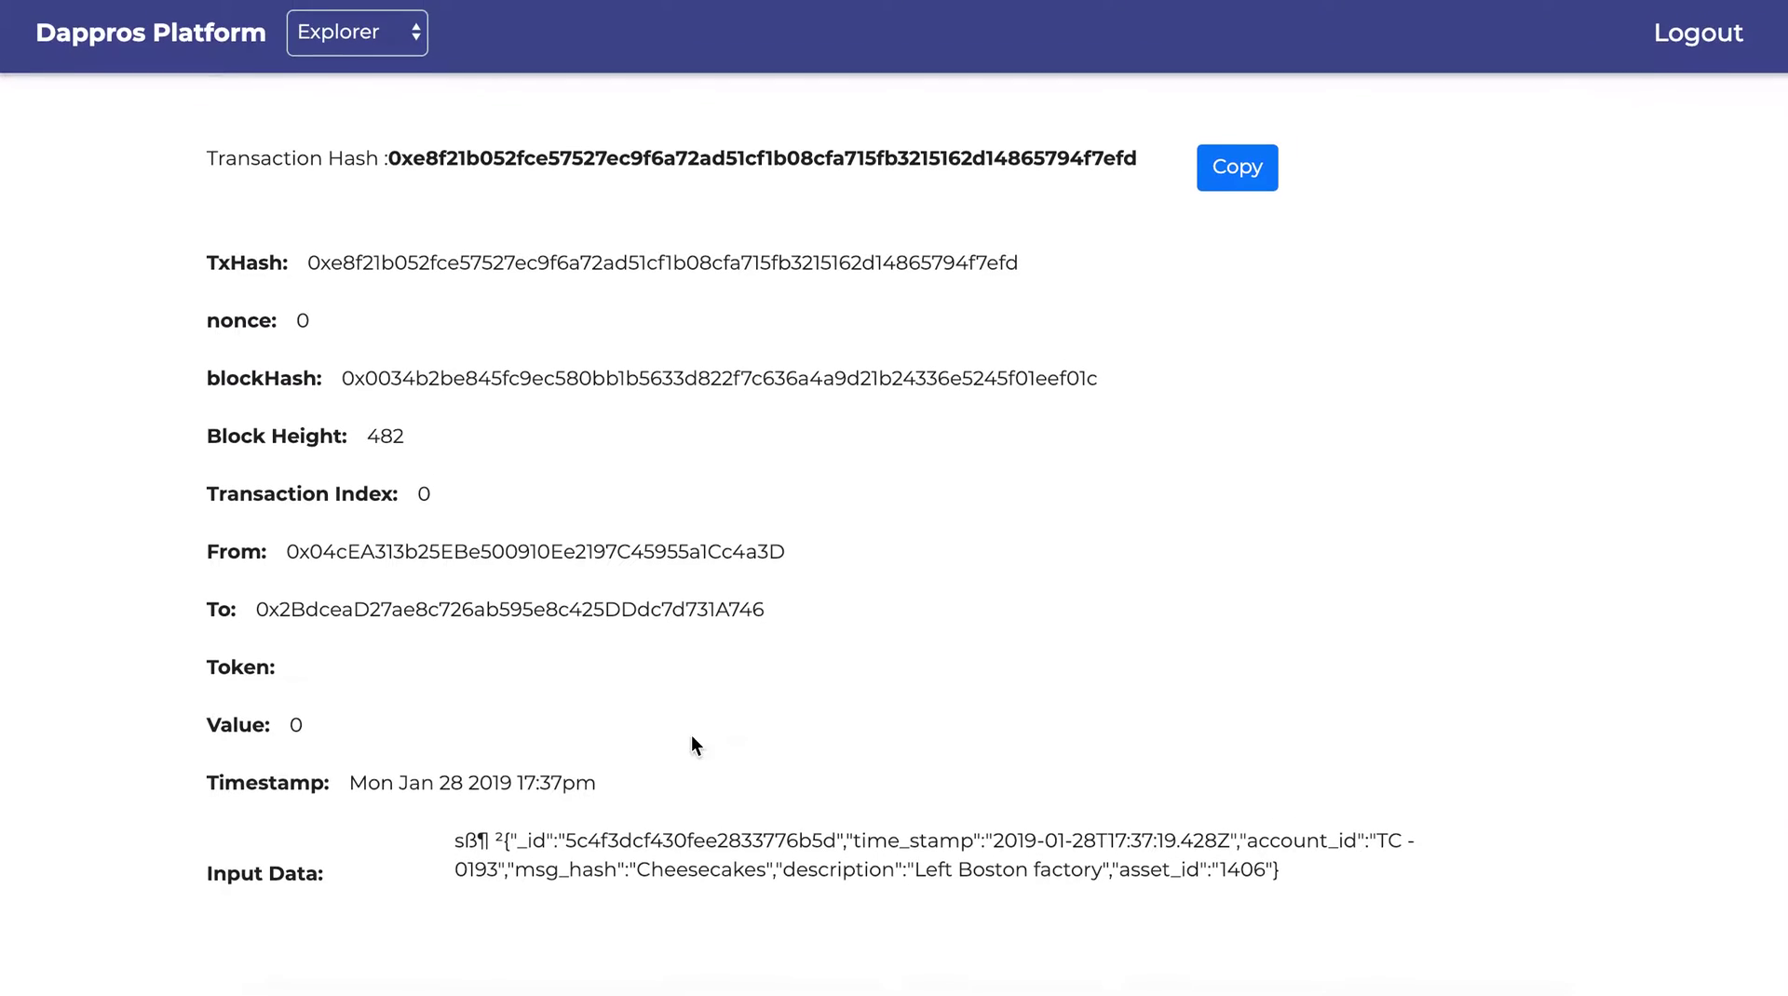
left_click_drag(913, 872, 1104, 866)
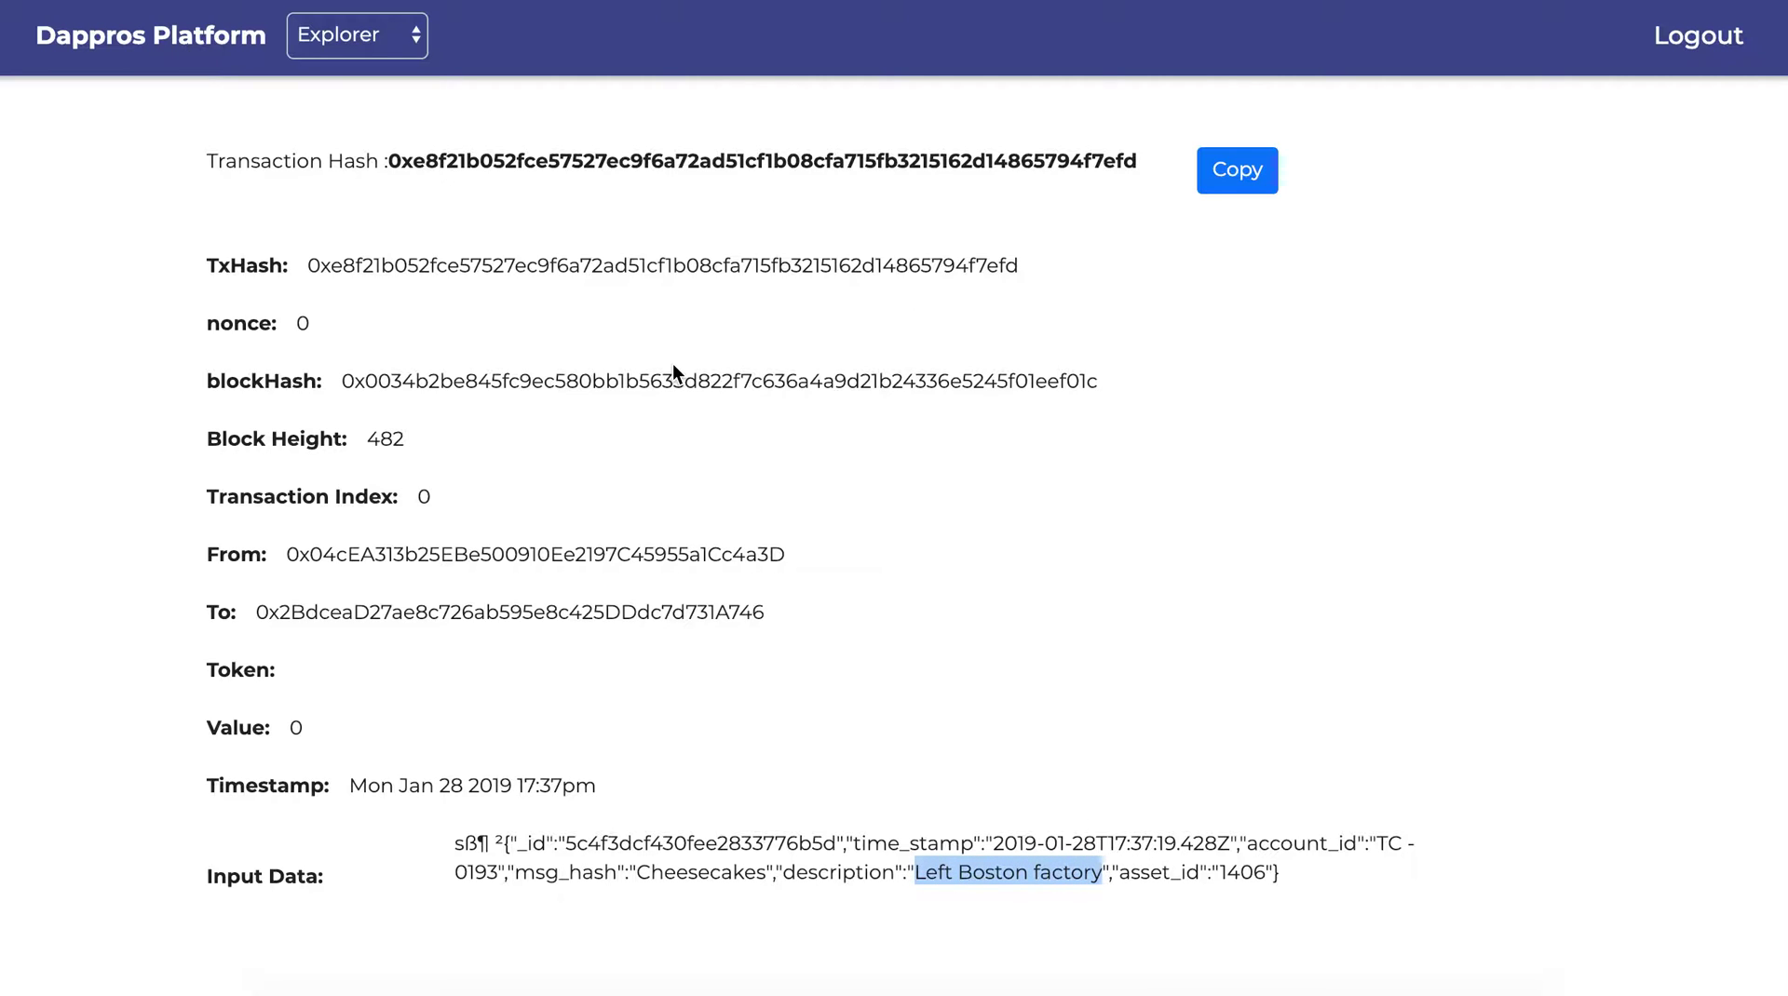
left_click(378, 35)
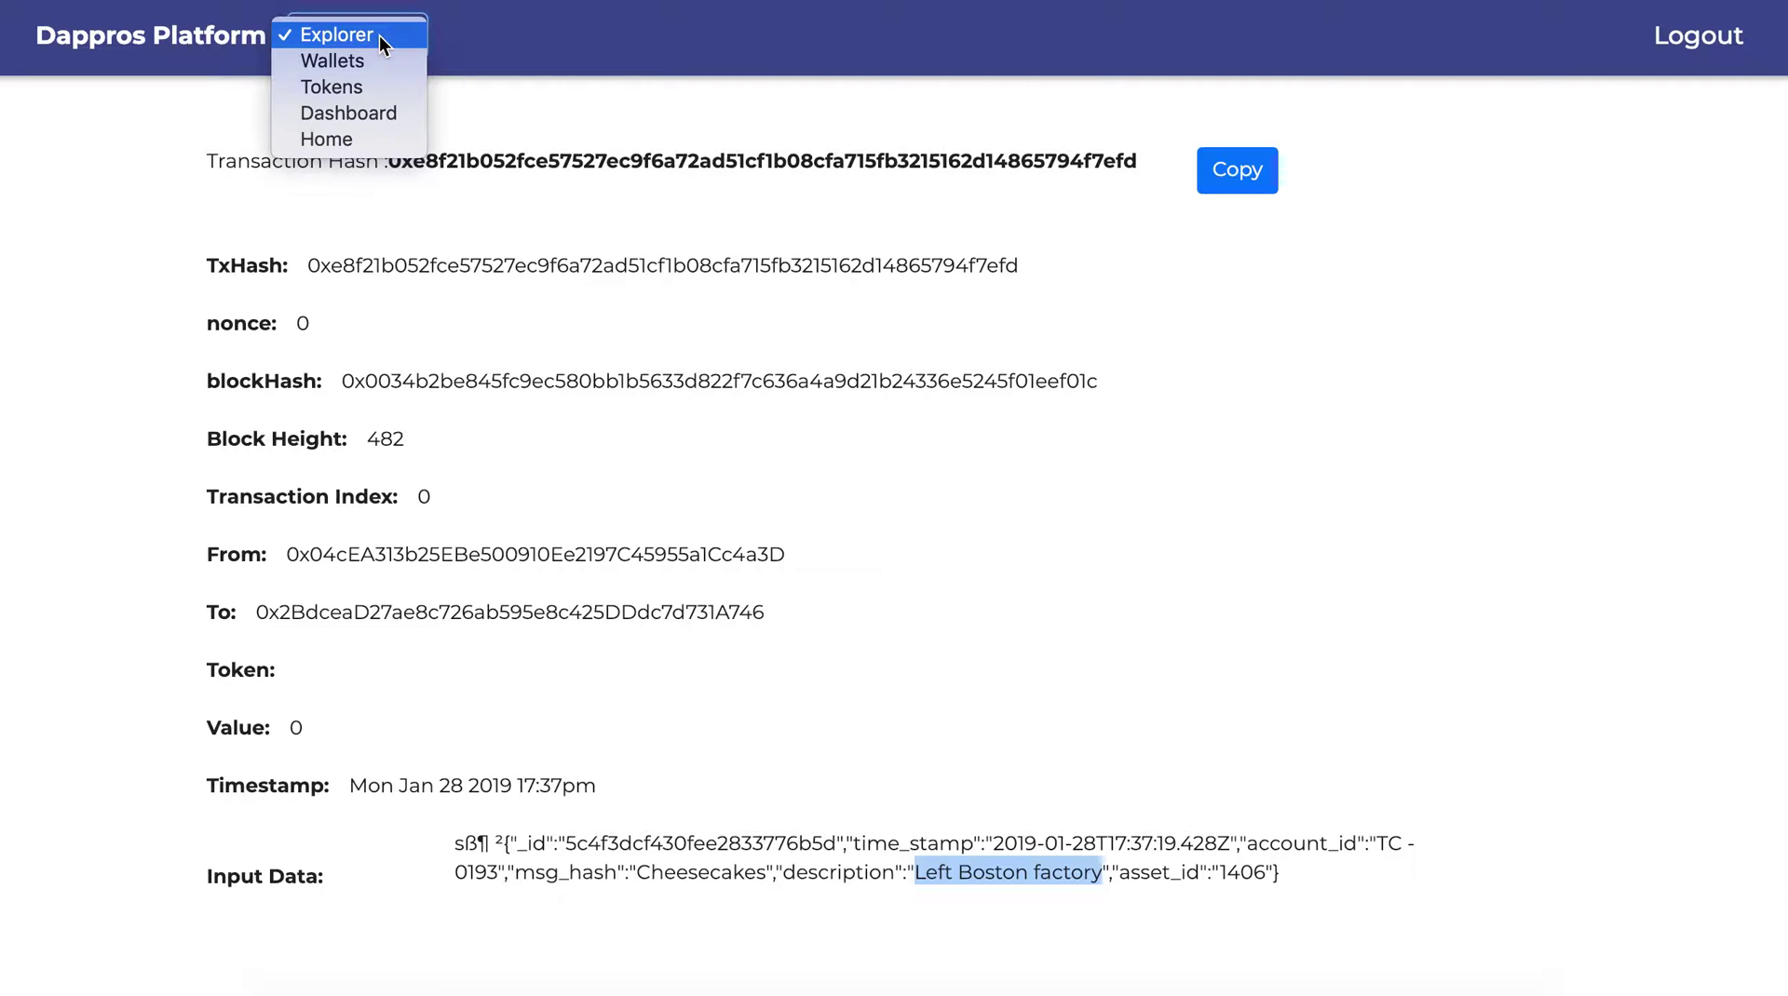
View the network Dashboard: healthy status, last block 482, users, contracts and charts
left_click(356, 112)
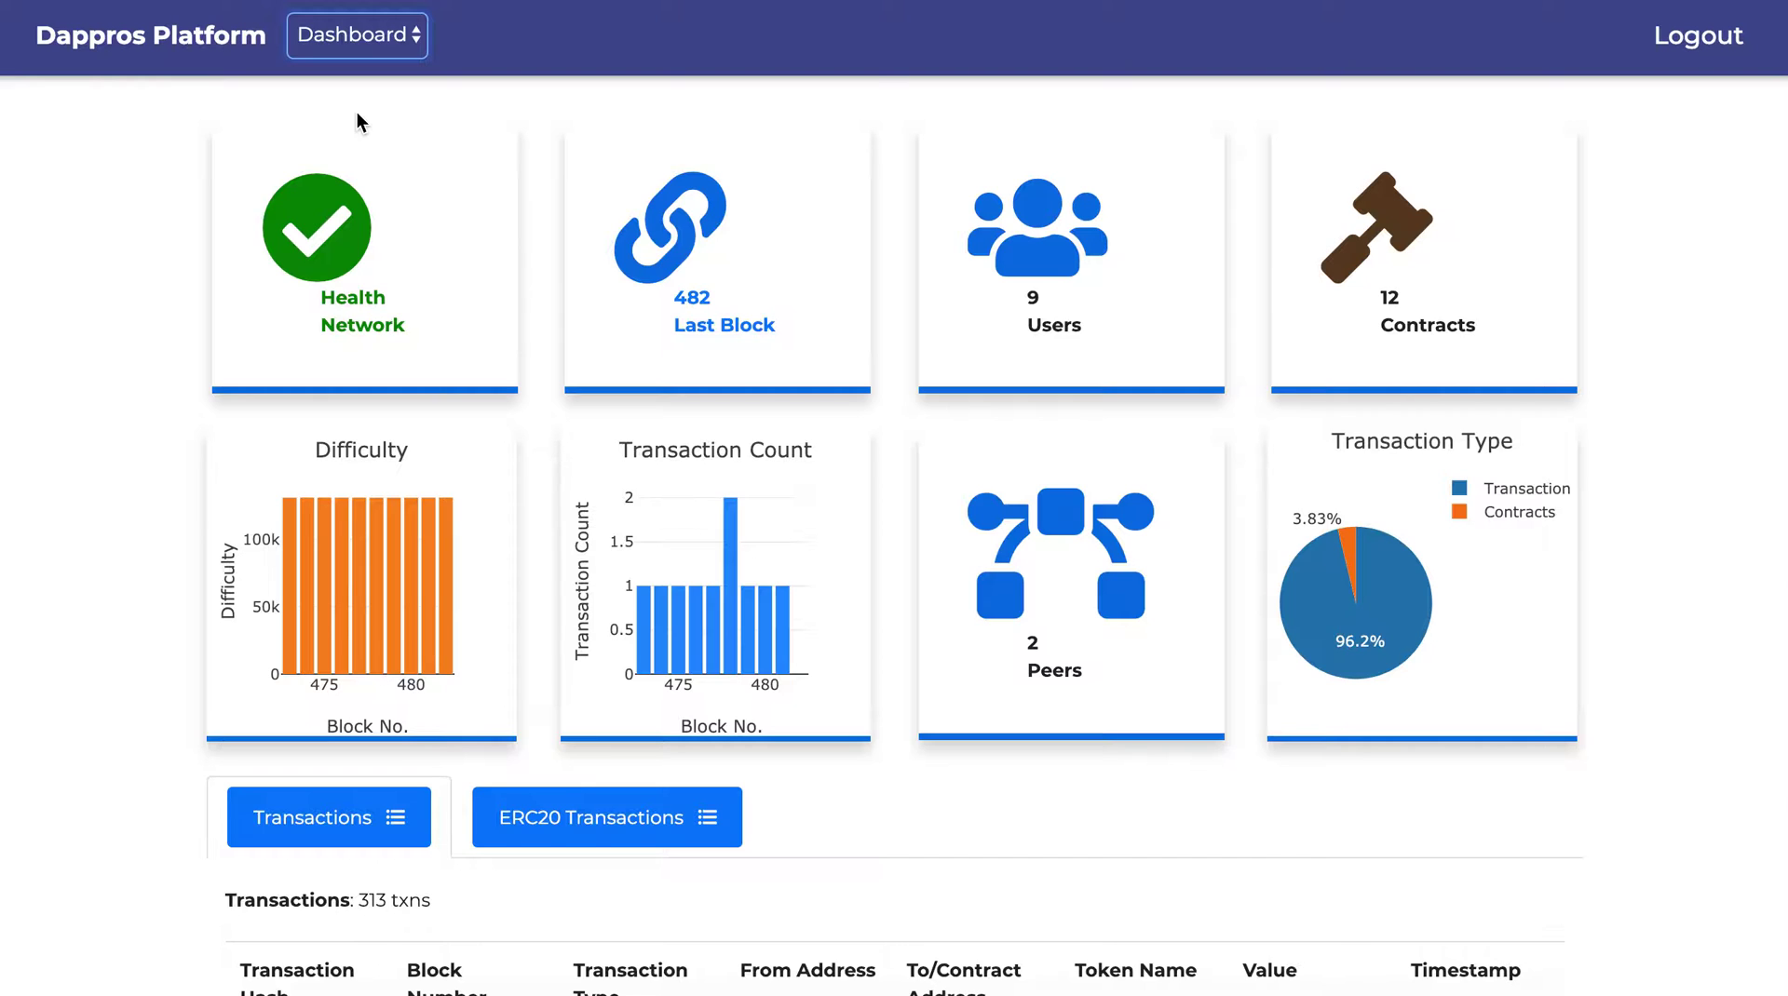
scroll(383, 380, "down", 3)
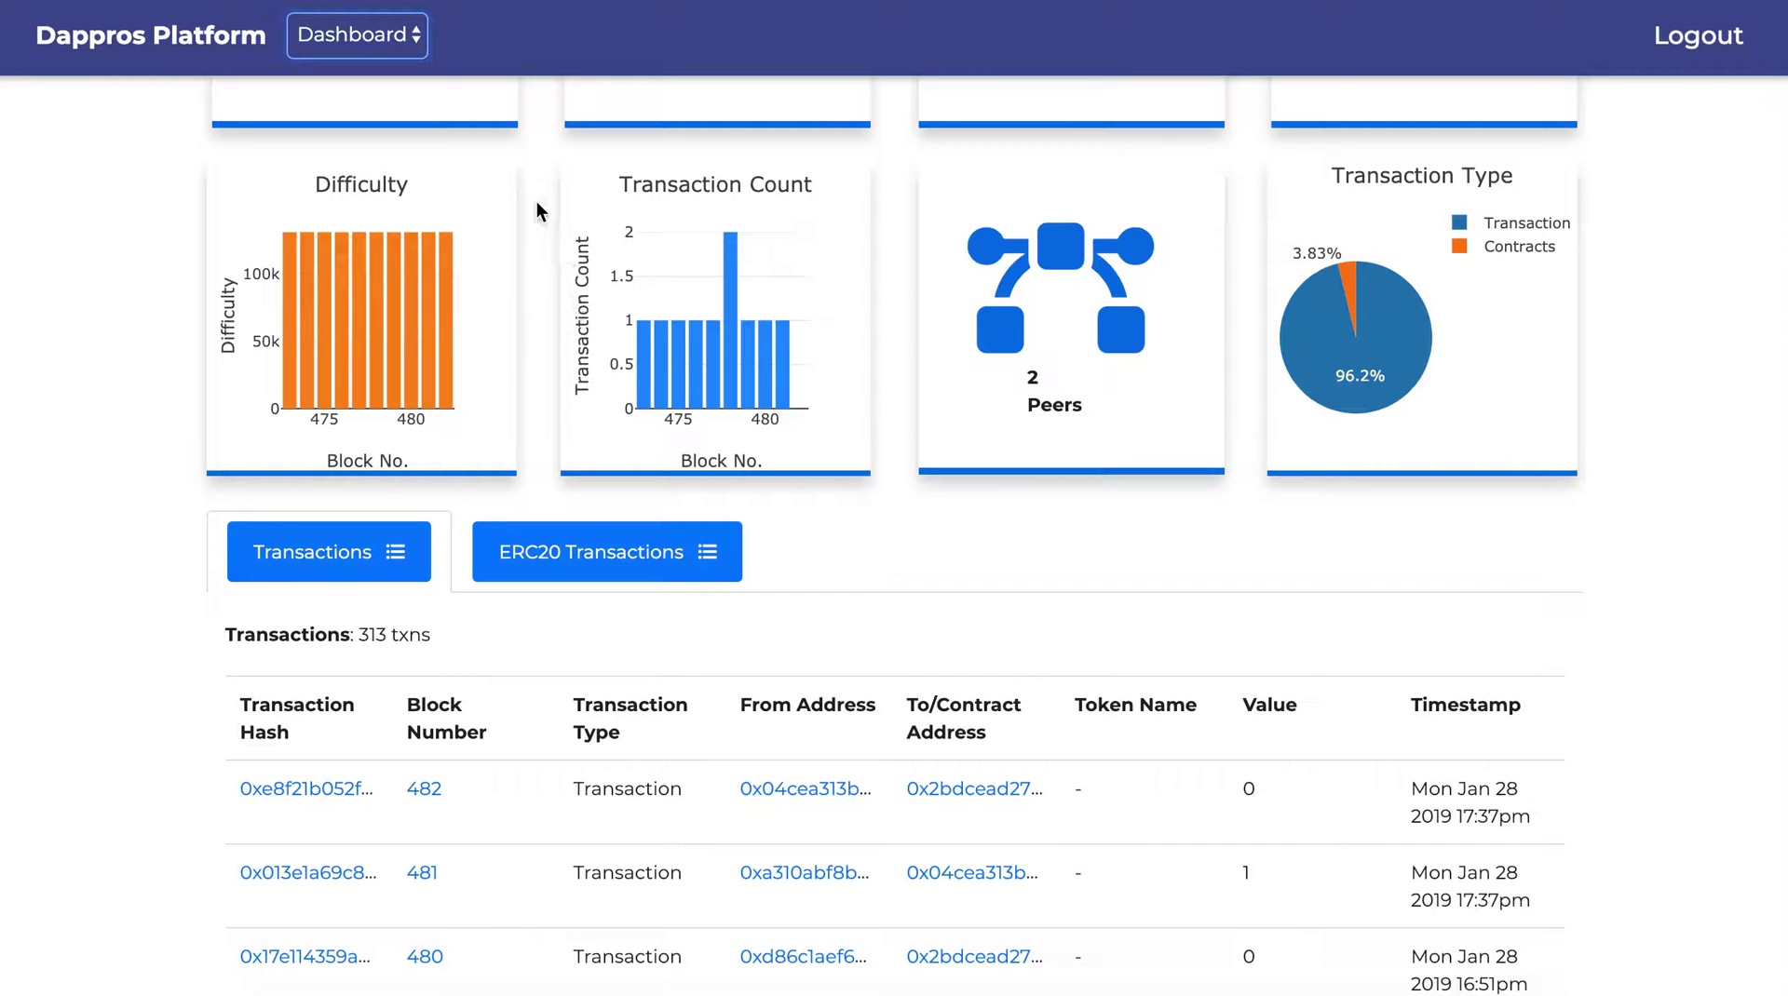
scroll(537, 203, "up", 3)
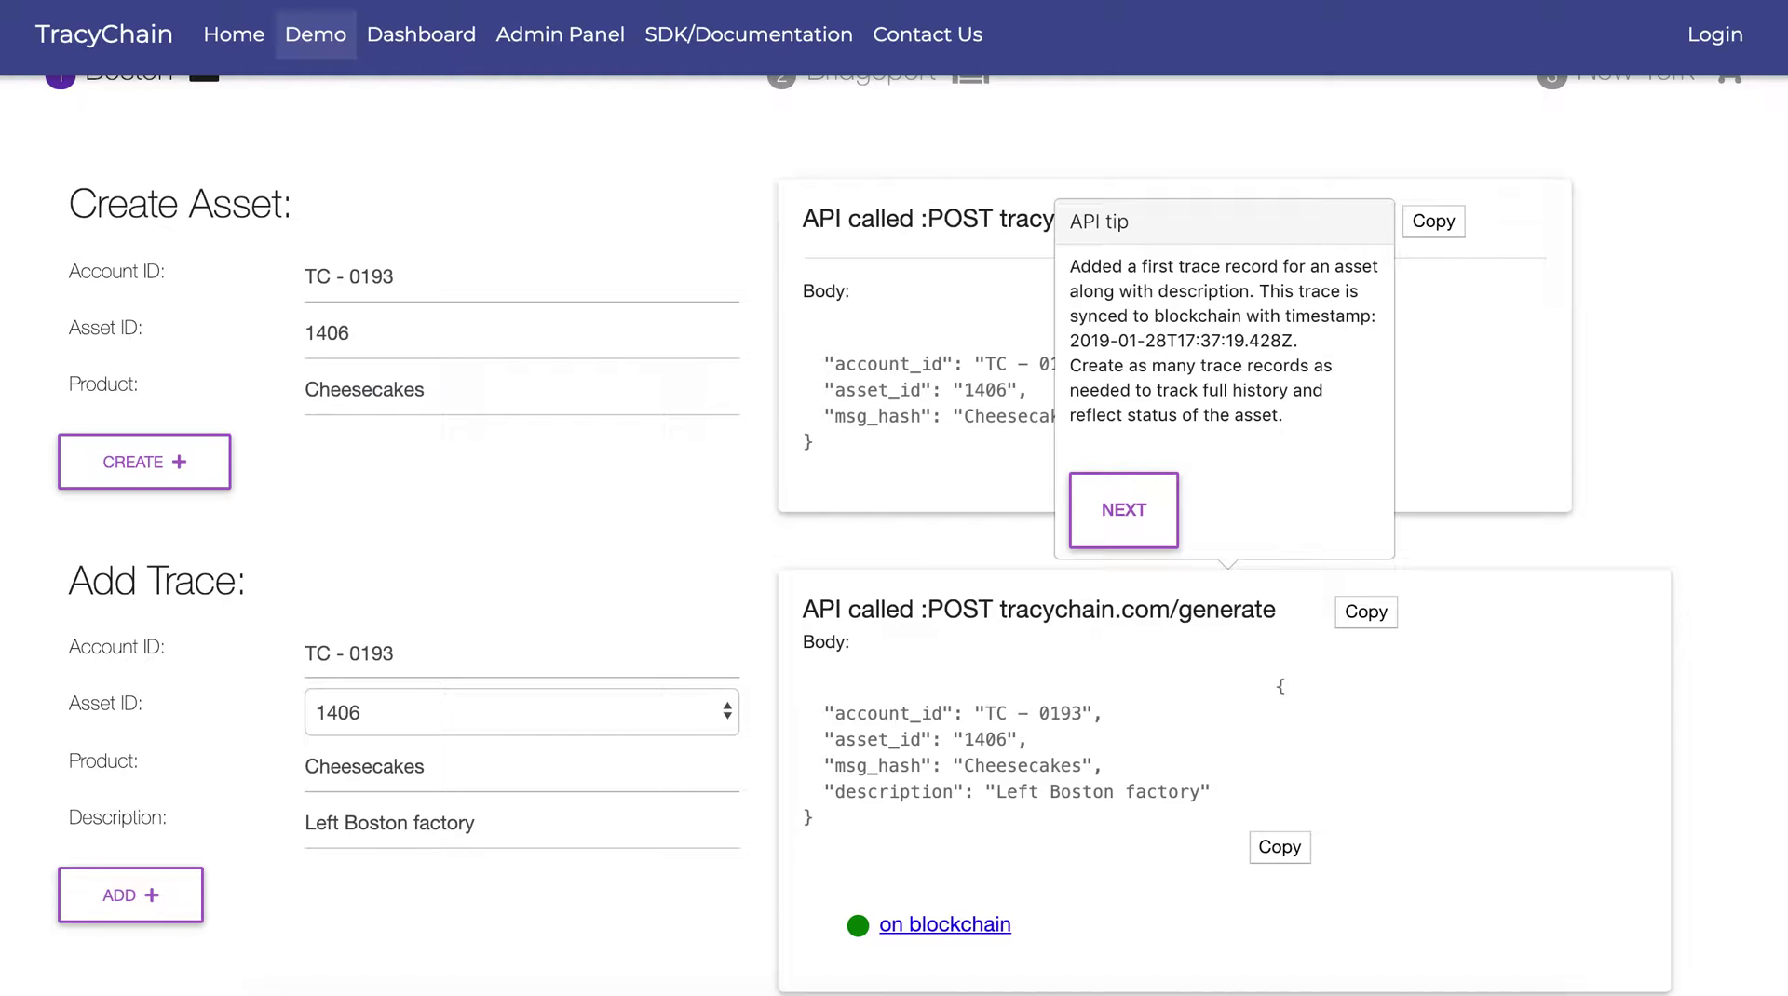
Advance the demo to the Bridgeport step, with description 'Arrived to Bridgeport warehouse.'
left_click(1127, 510)
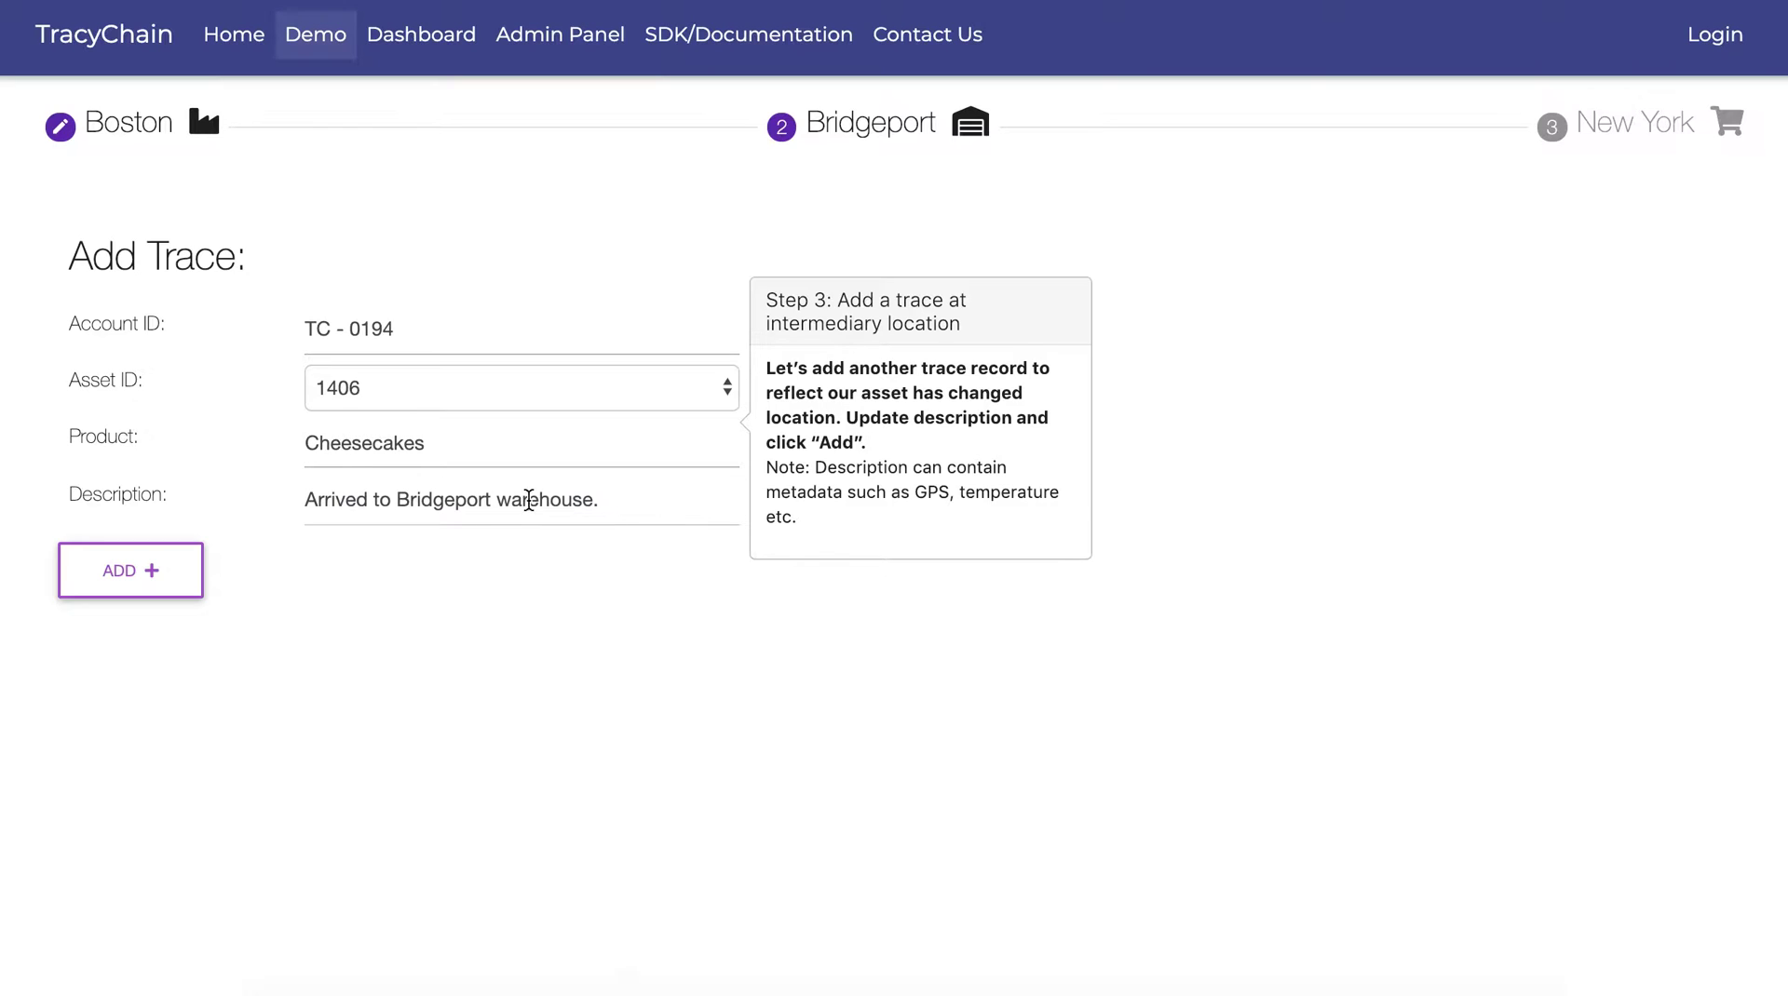
left_click_drag(602, 499, 320, 489)
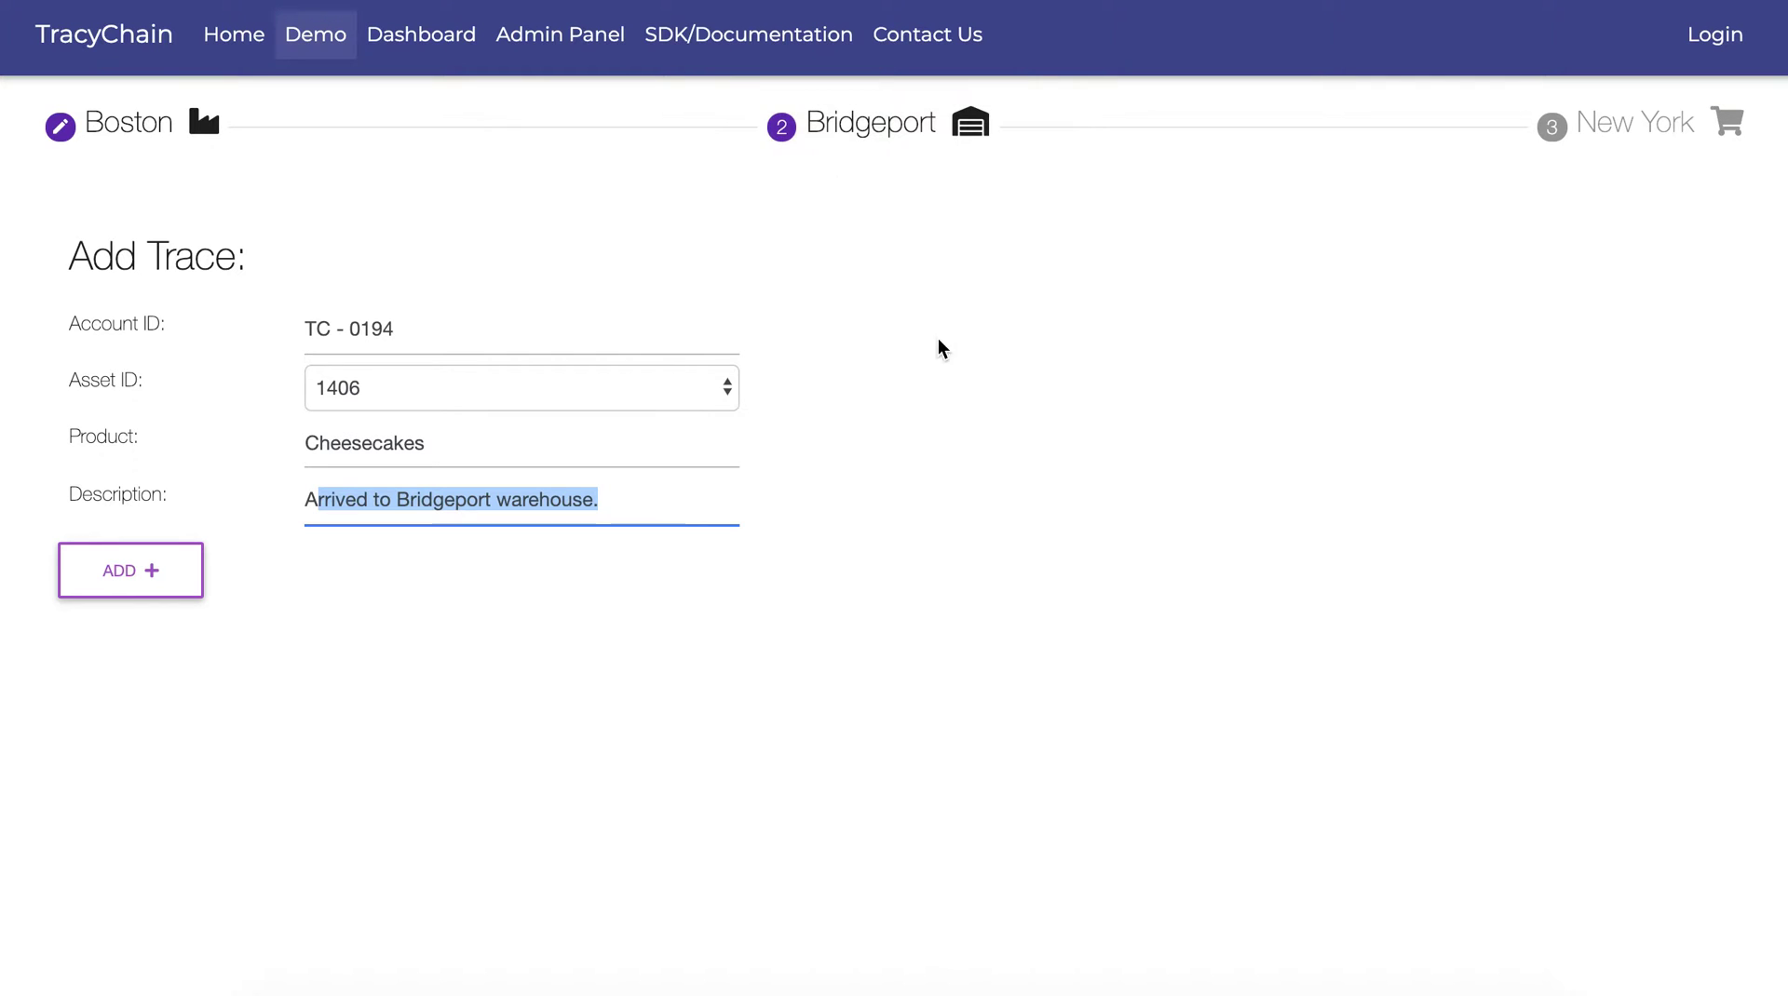
left_click(968, 376)
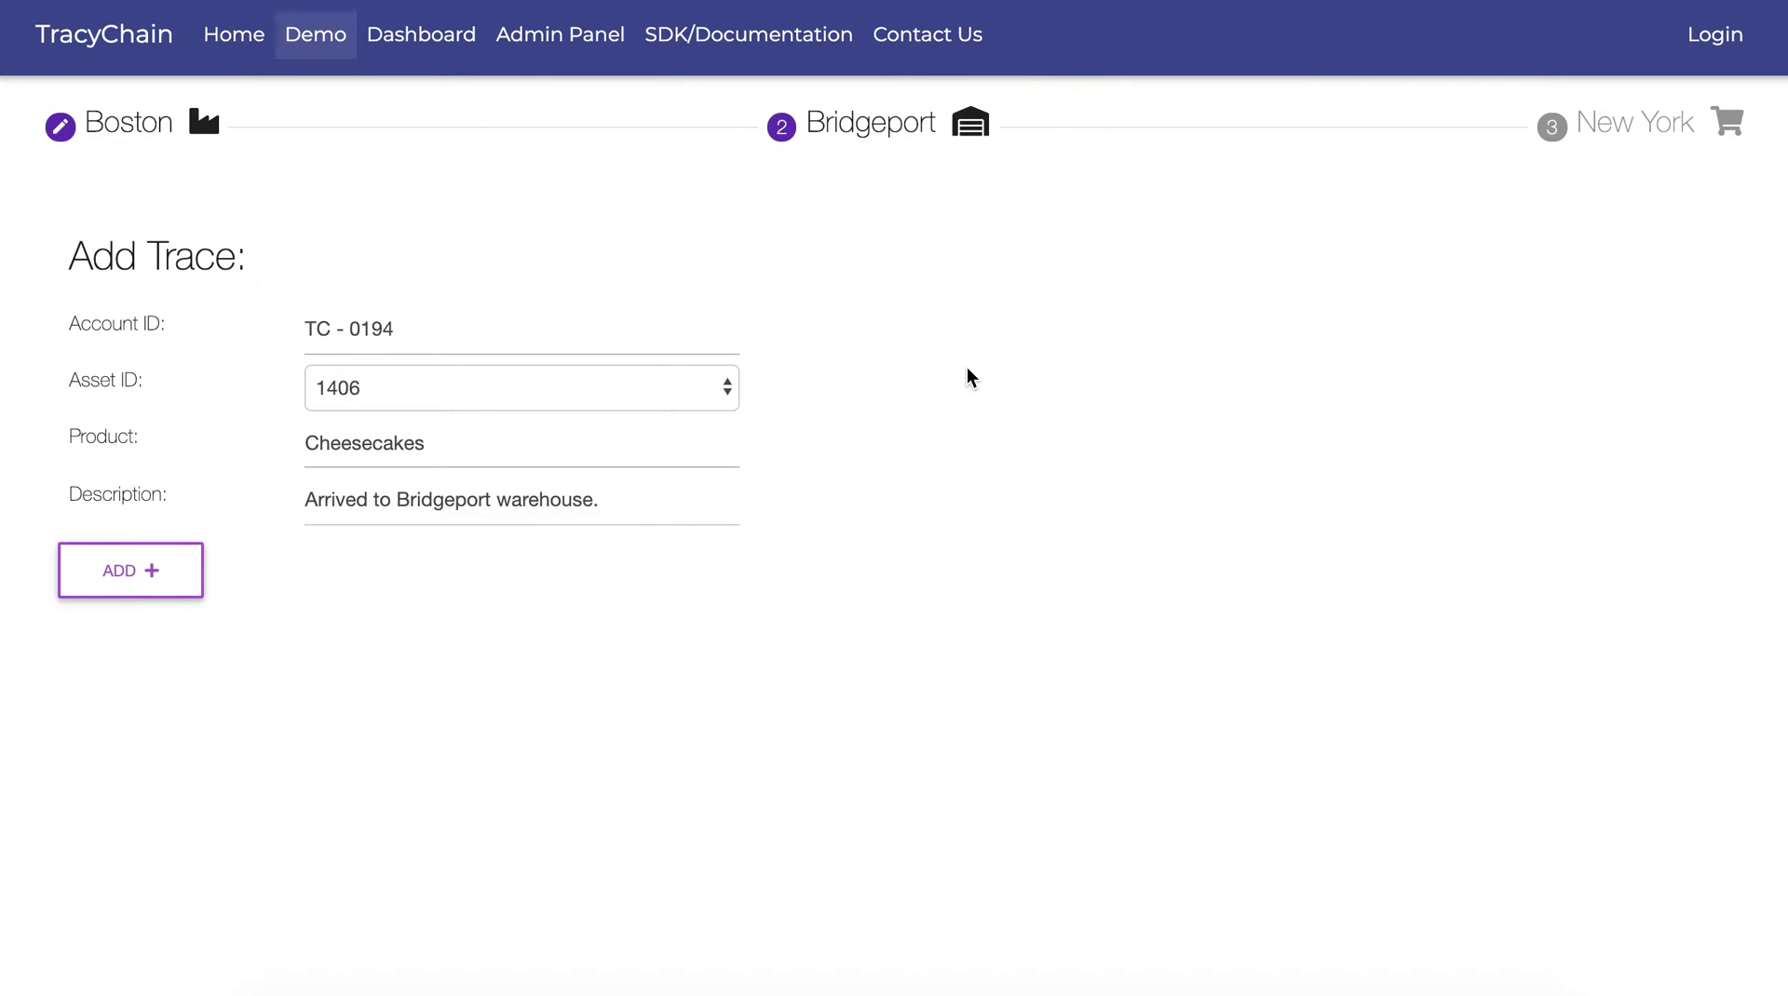
Add the Bridgeport warehouse trace for asset 1406 and advance the demo to New York
left_click(157, 587)
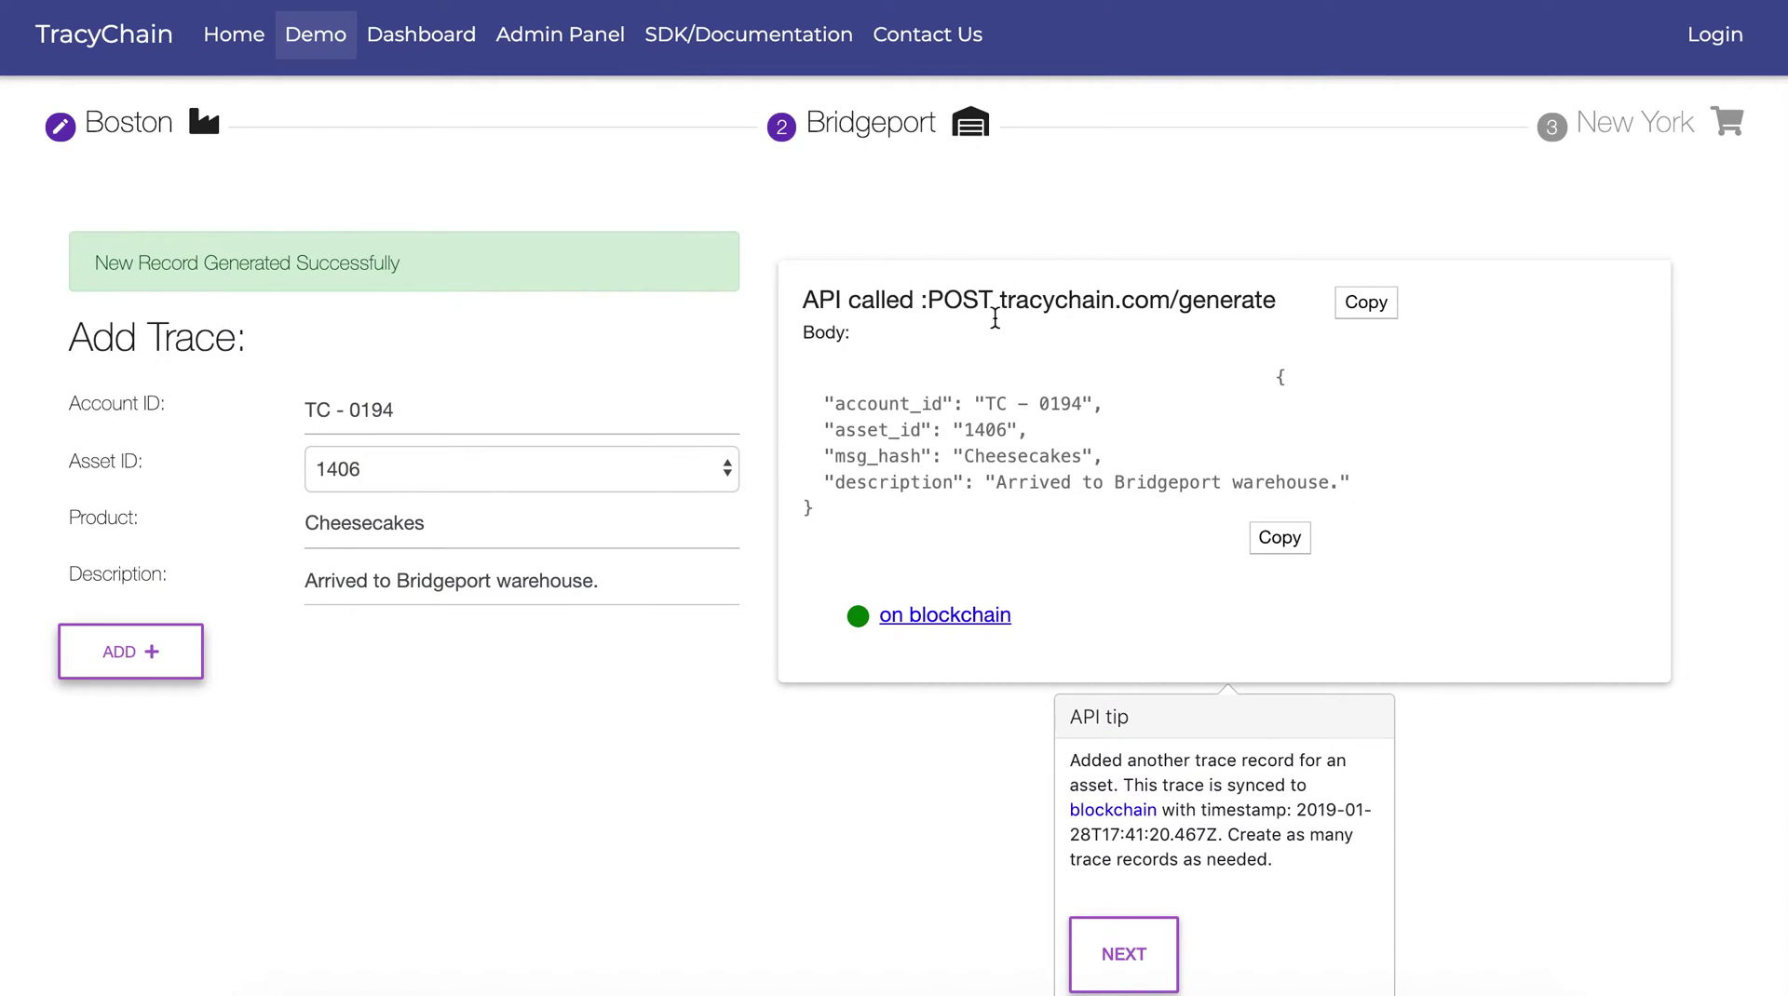
left_click(1122, 963)
left_click(1122, 958)
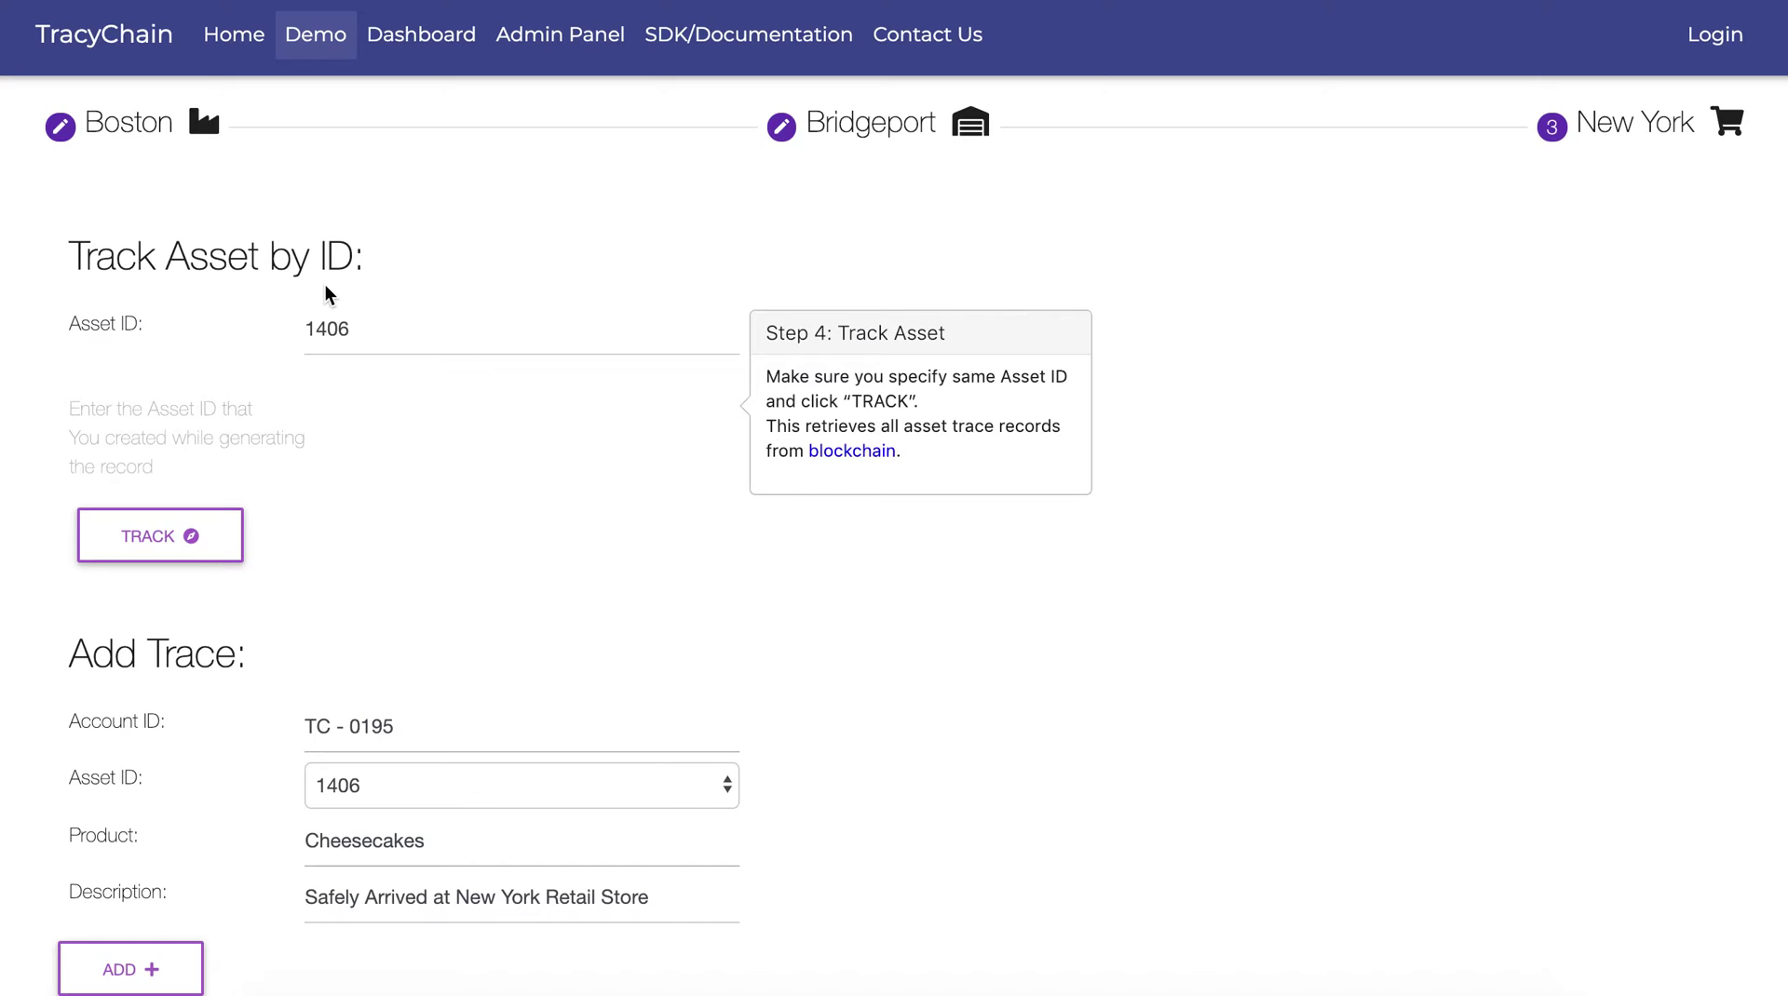
Track asset 1406 to list its Left Boston factory and Arrived to Bridgeport warehouse records
left_click(447, 320)
left_click(136, 541)
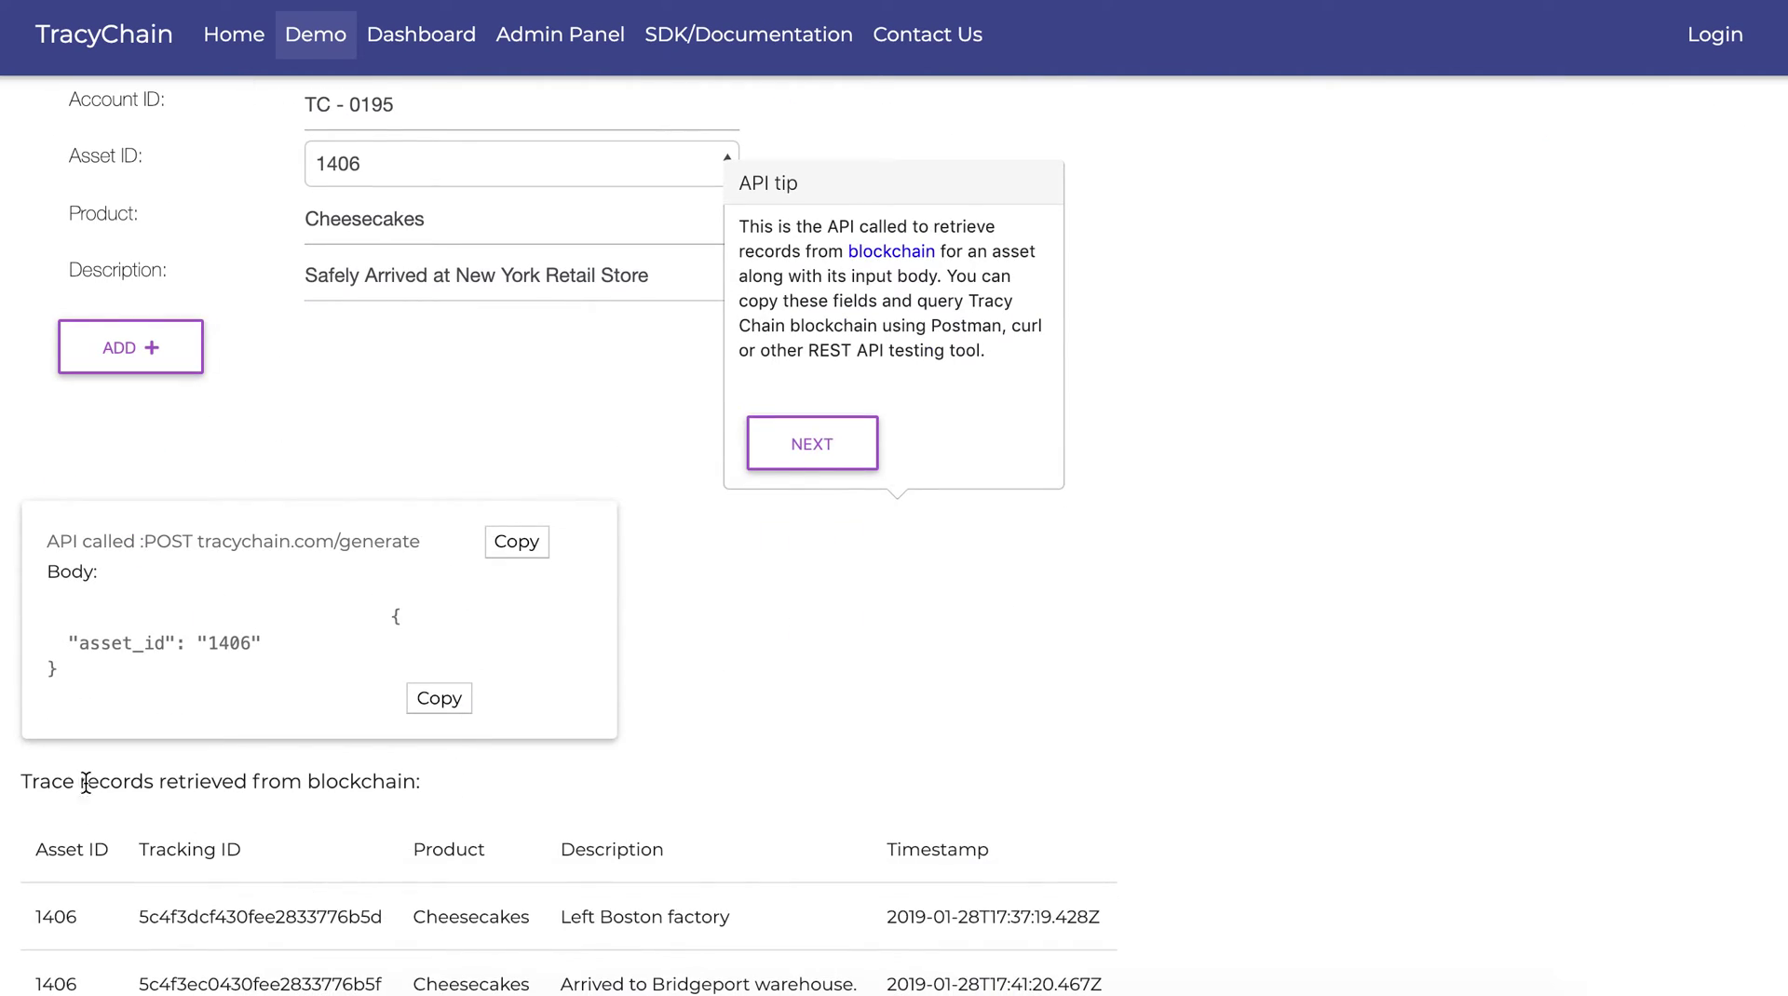
scroll(56, 775, "down", 1)
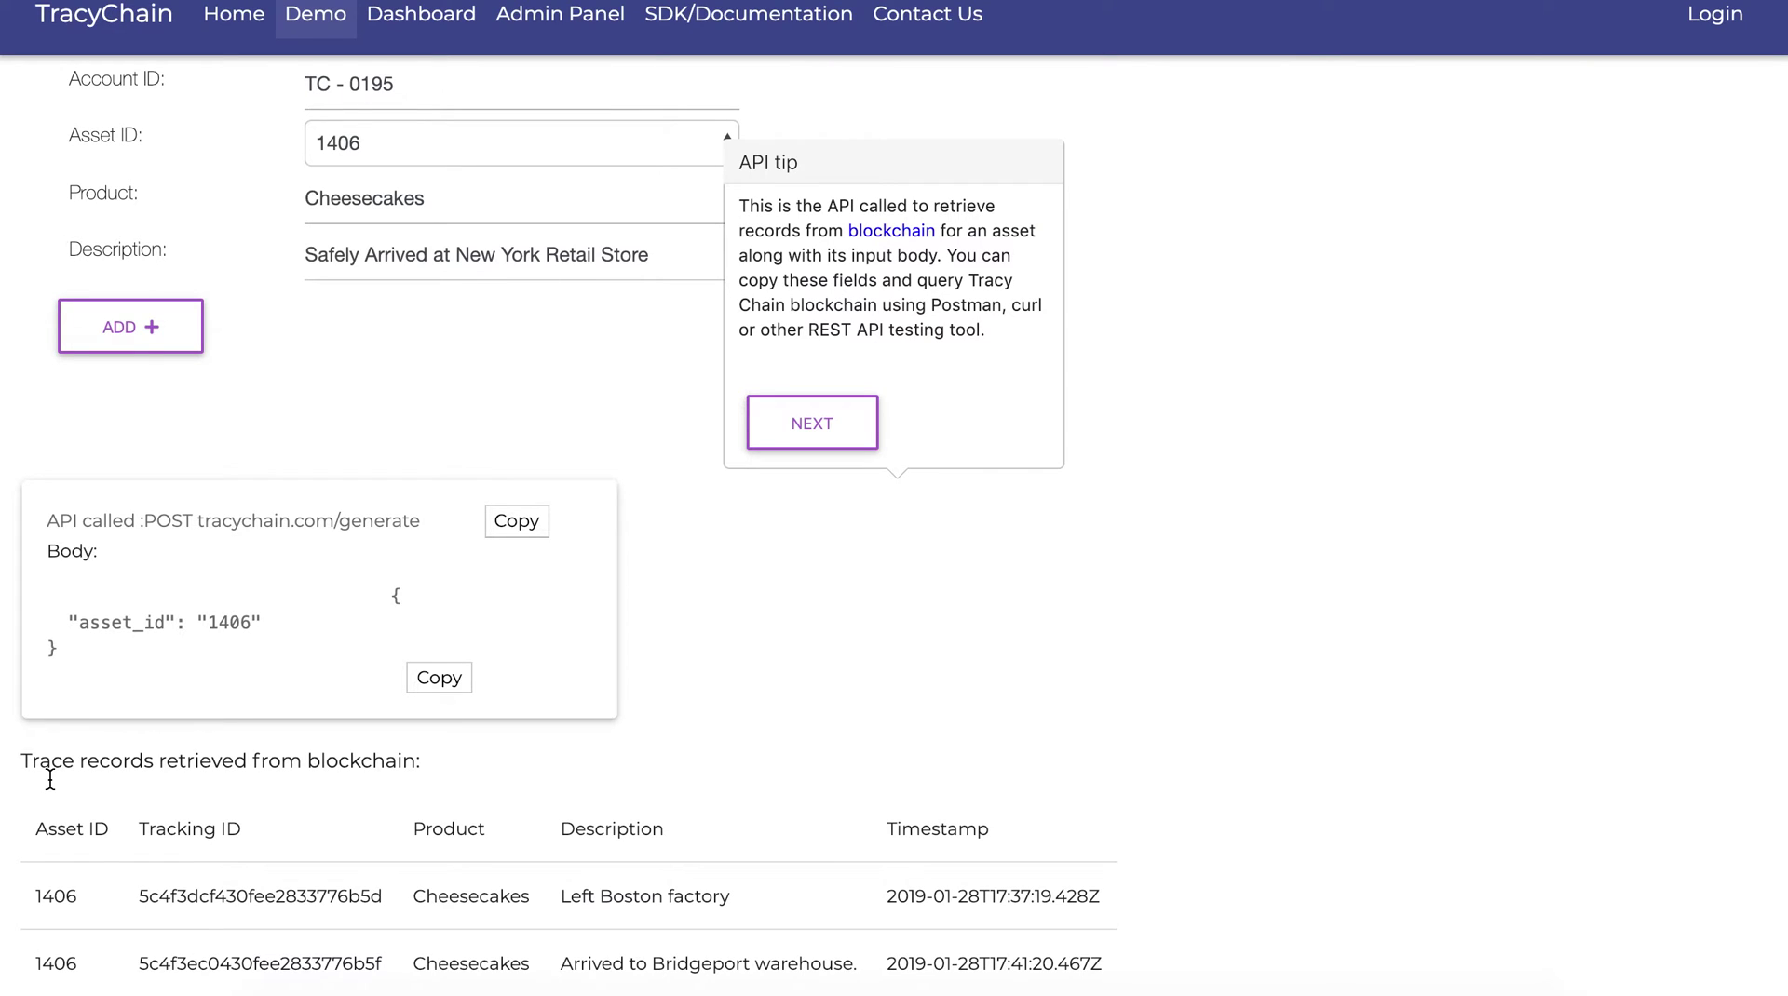
scroll(56, 847, "up", 1)
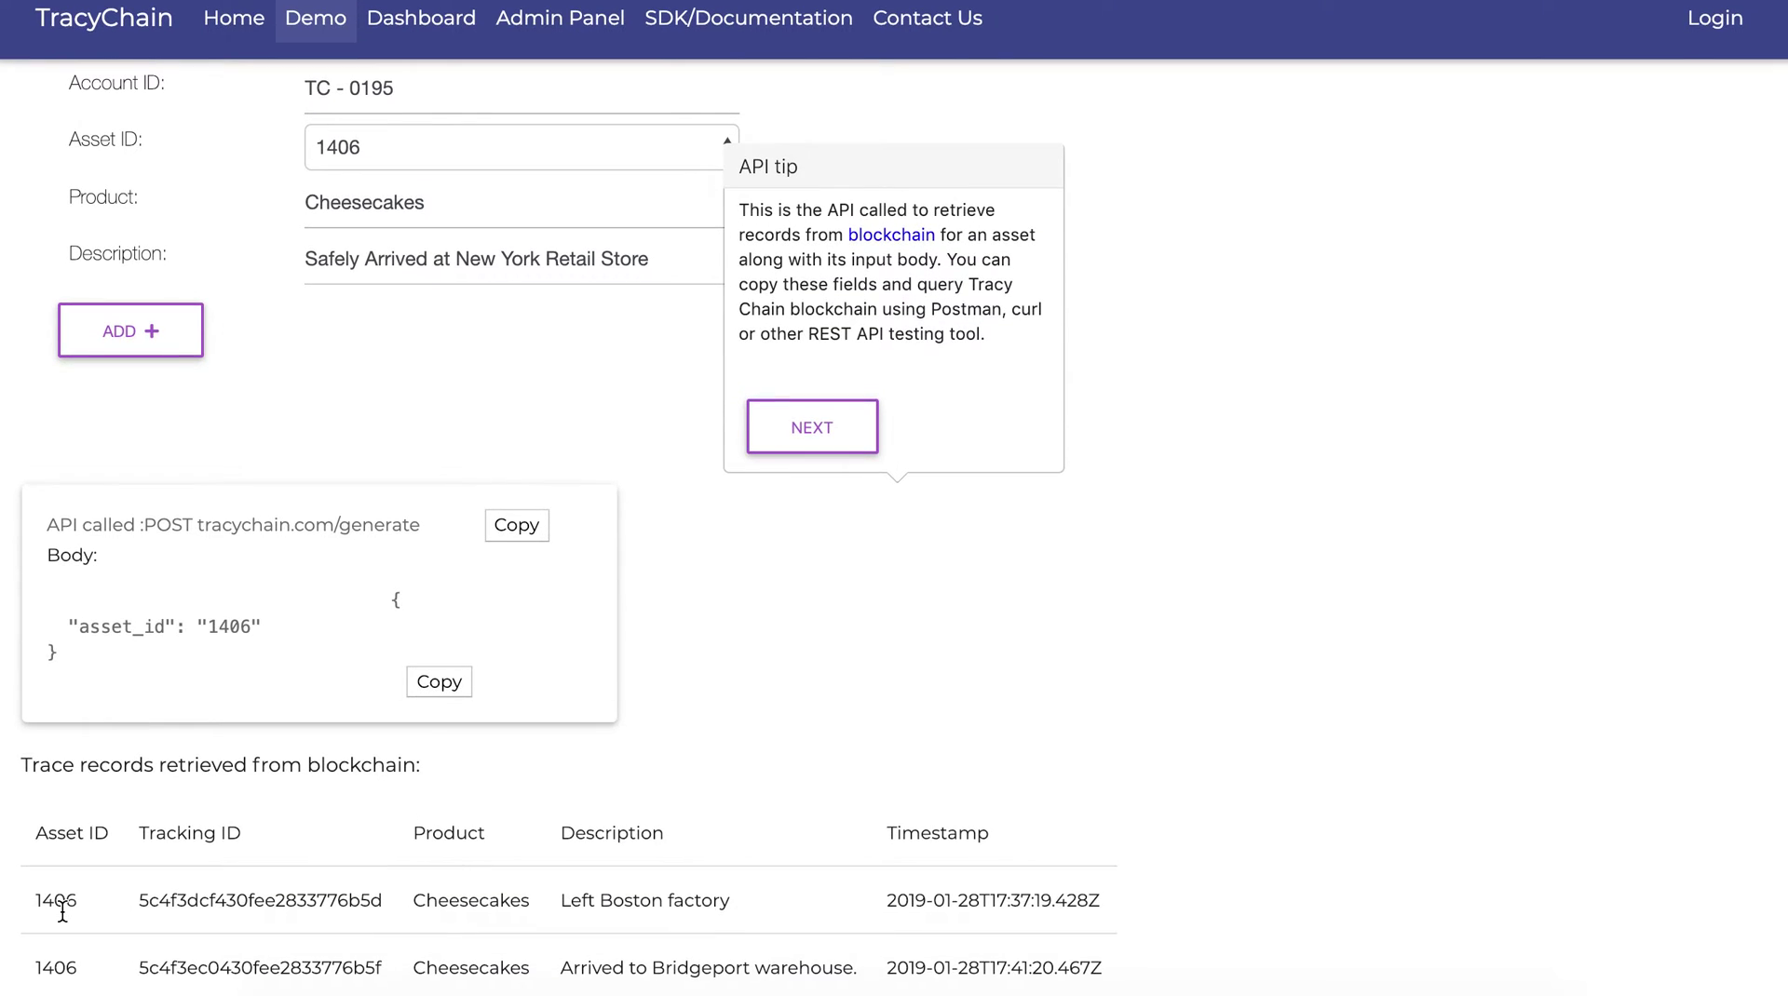
scroll(56, 908, "up", 1)
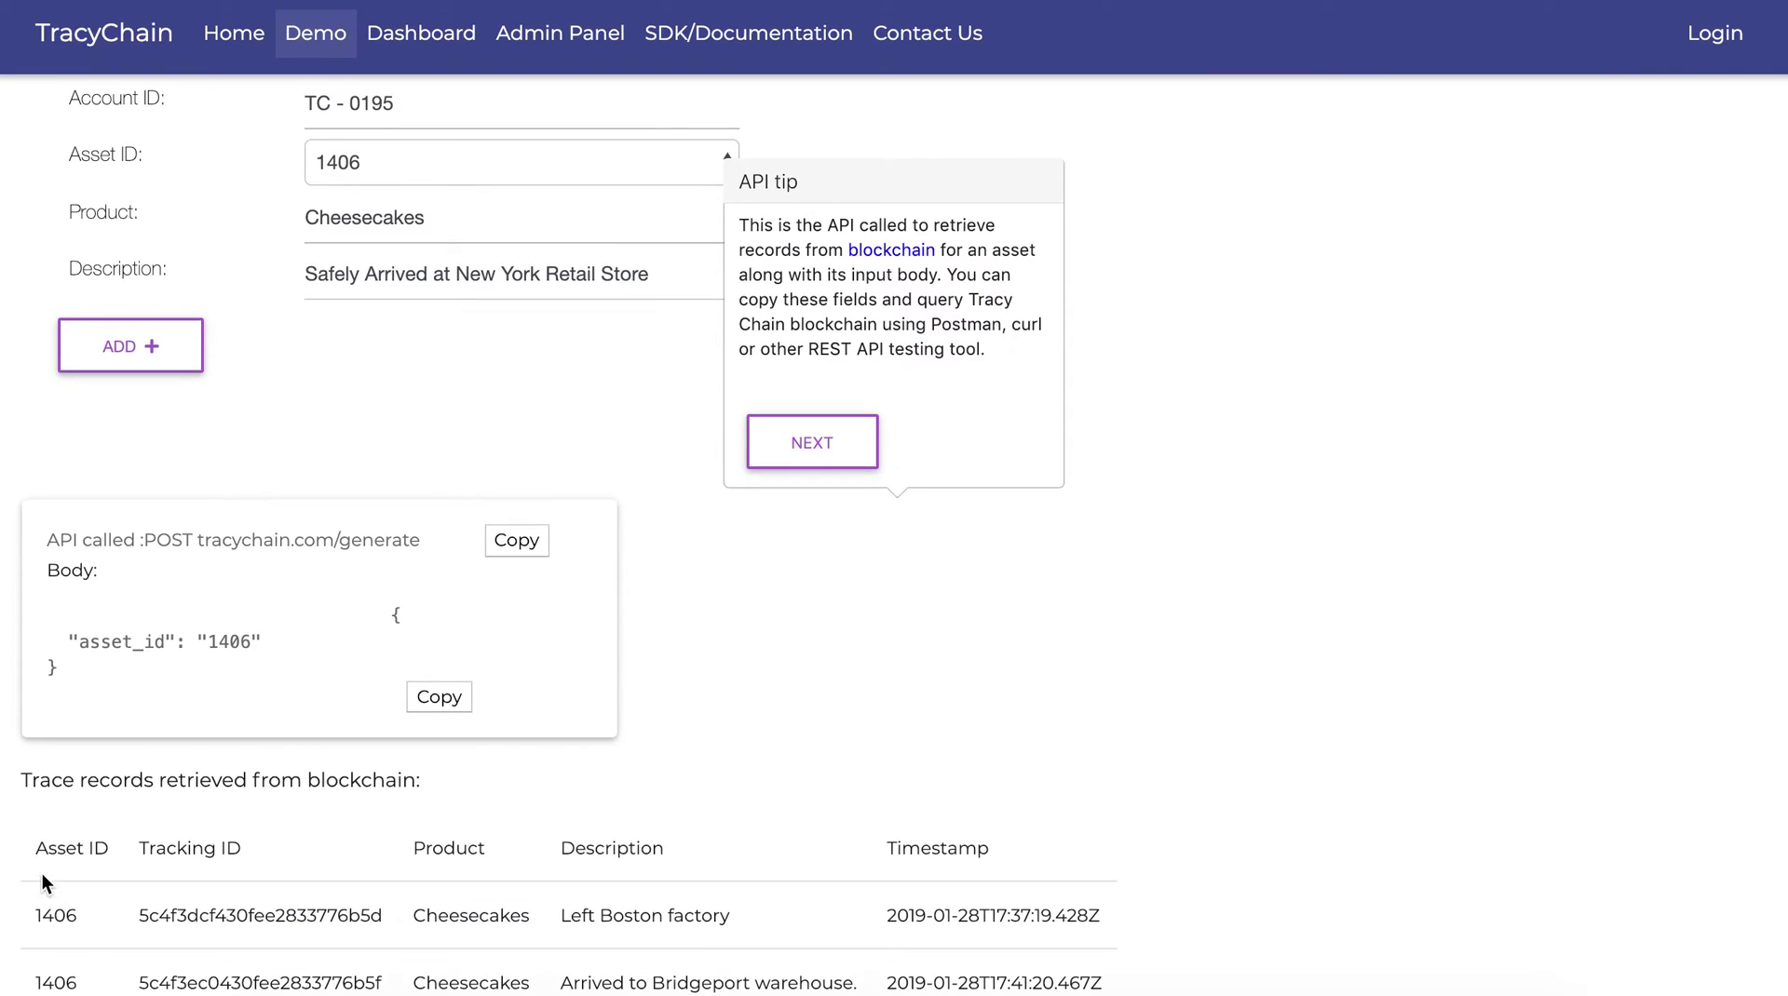
left_click_drag(32, 845, 1156, 986)
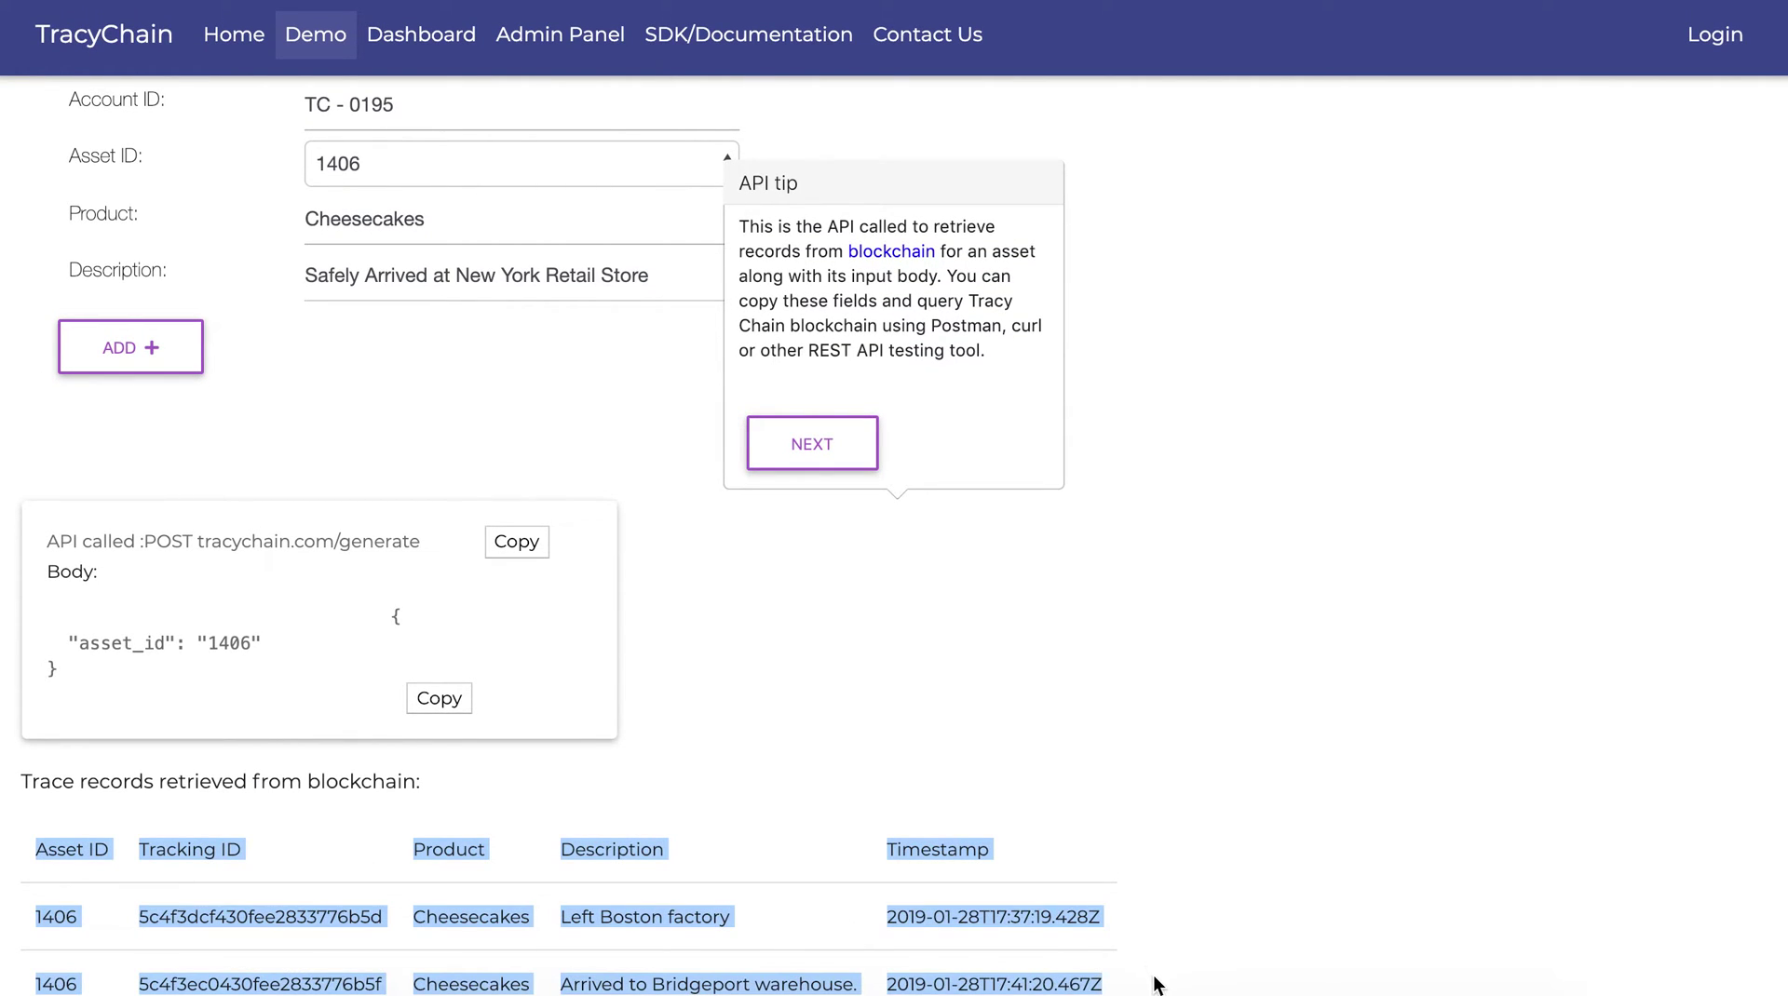
left_click(1145, 927)
scroll(1144, 927, "down", 1)
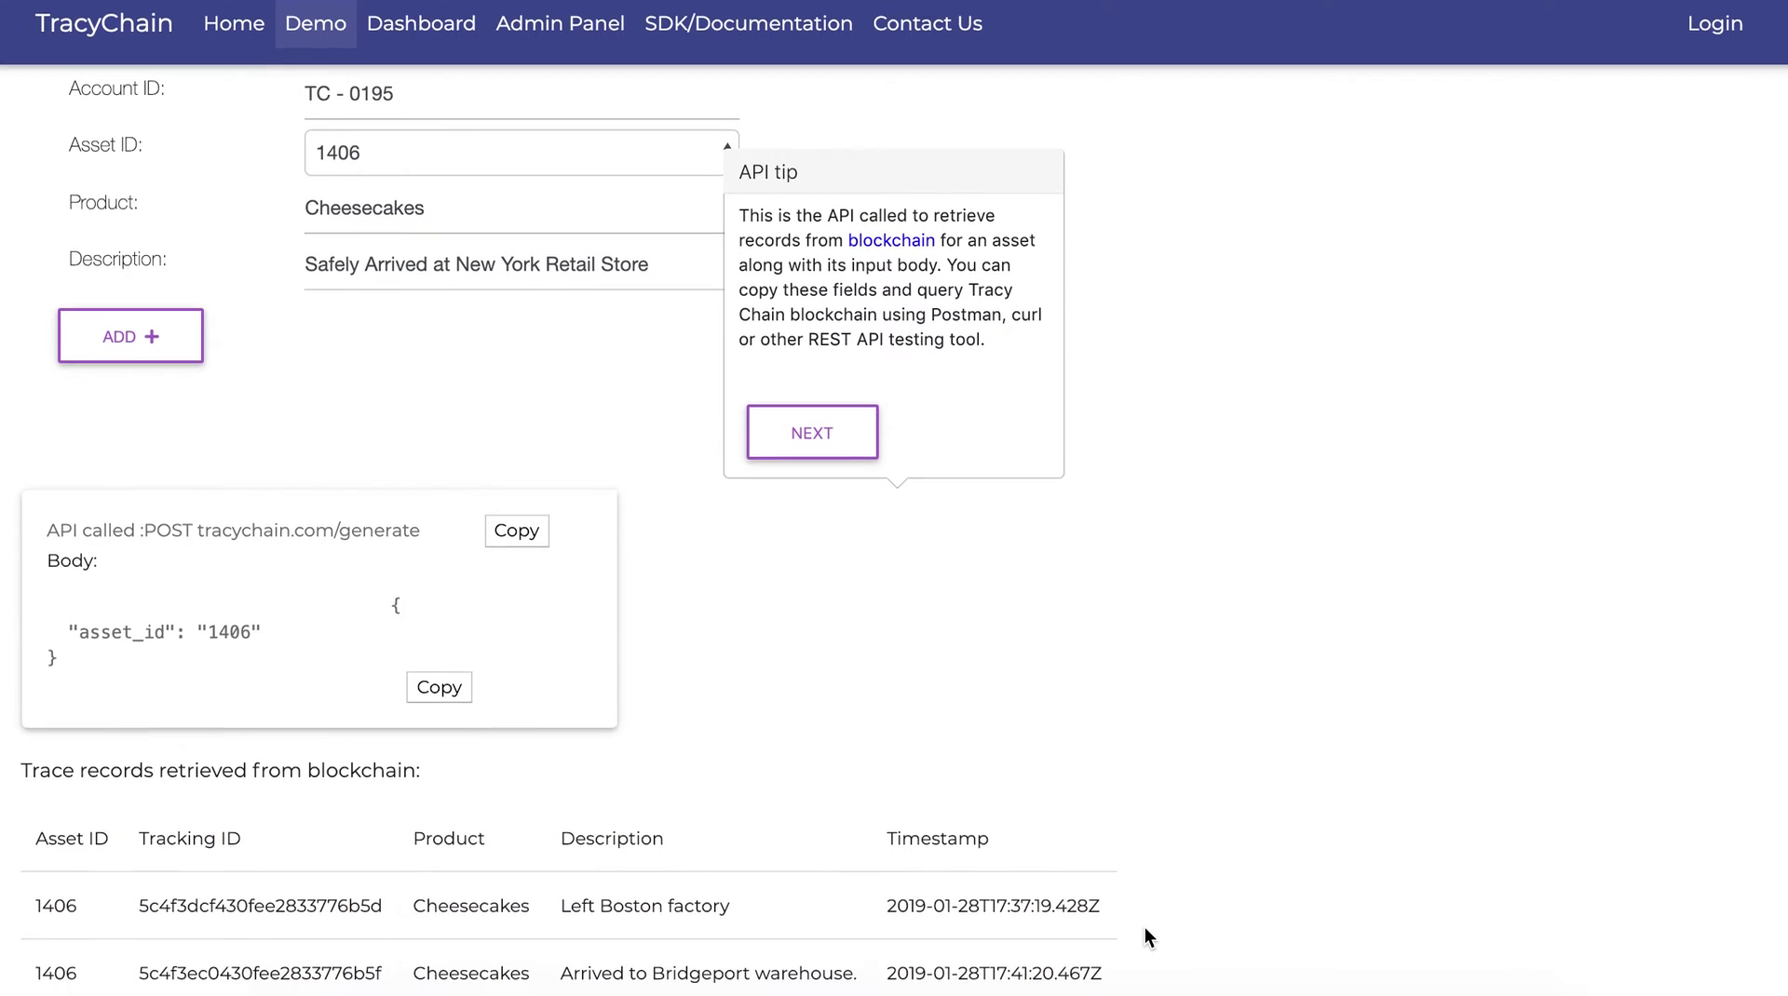
right_click(1144, 928)
left_click(1094, 920)
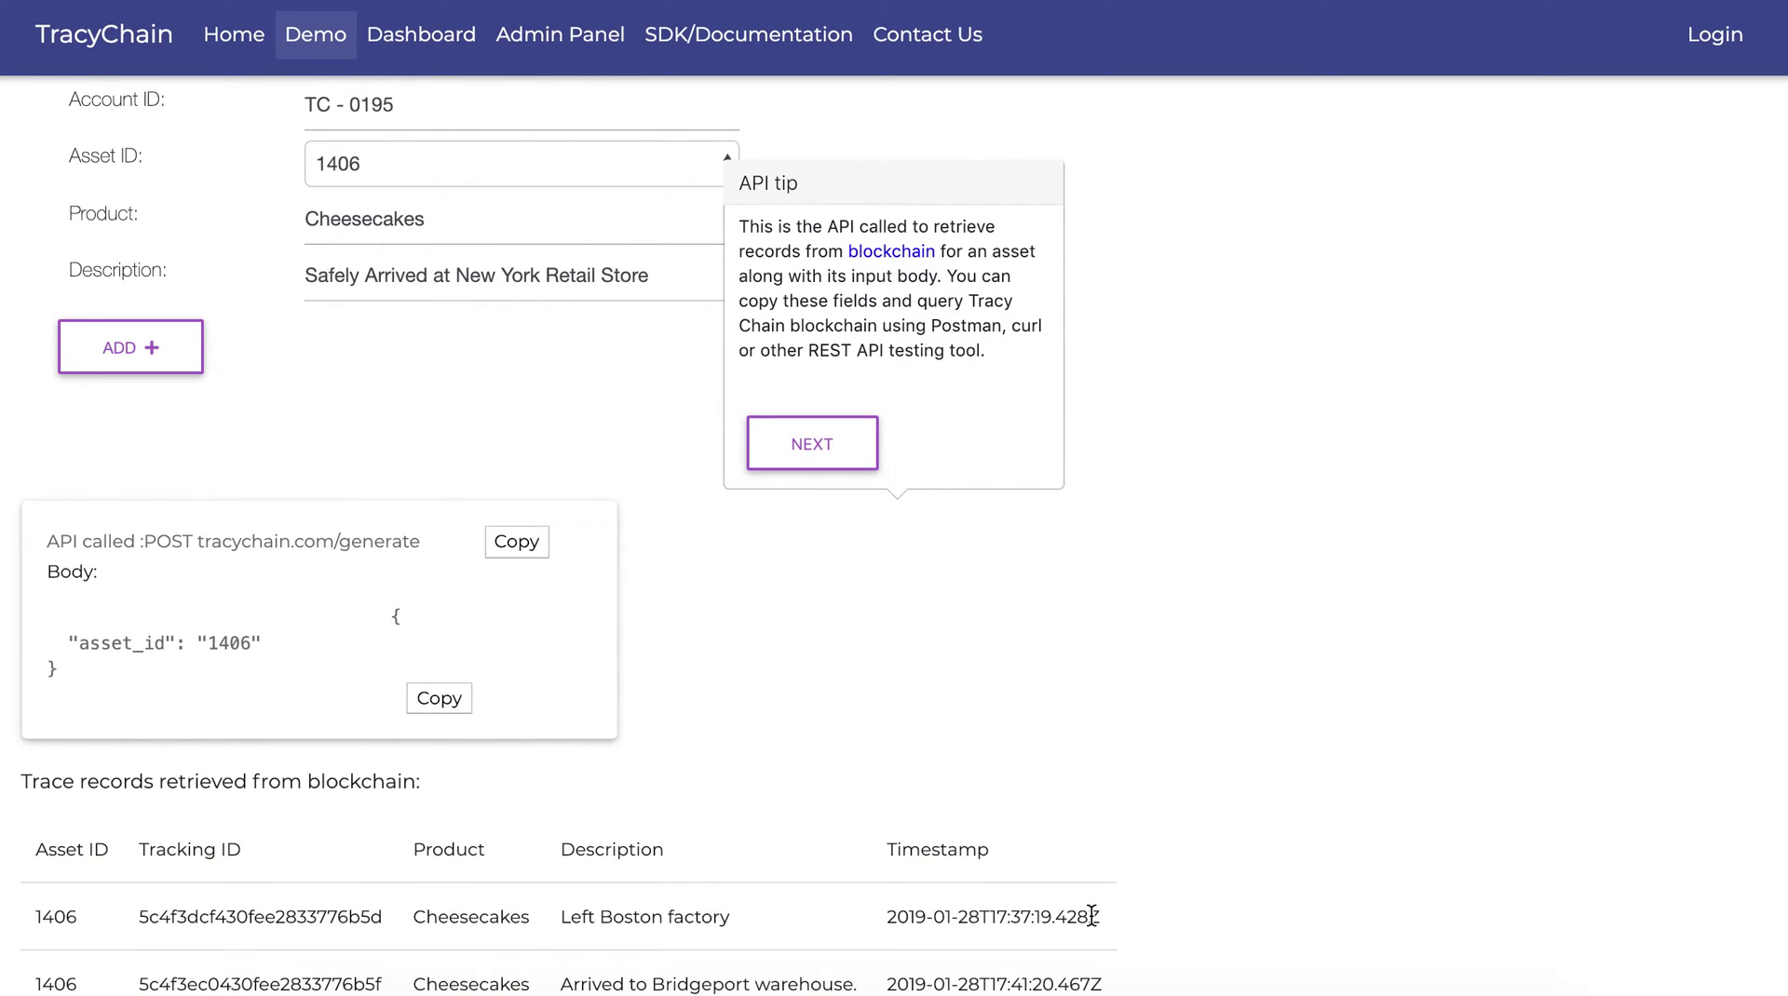
scroll(1118, 617, "up", 1)
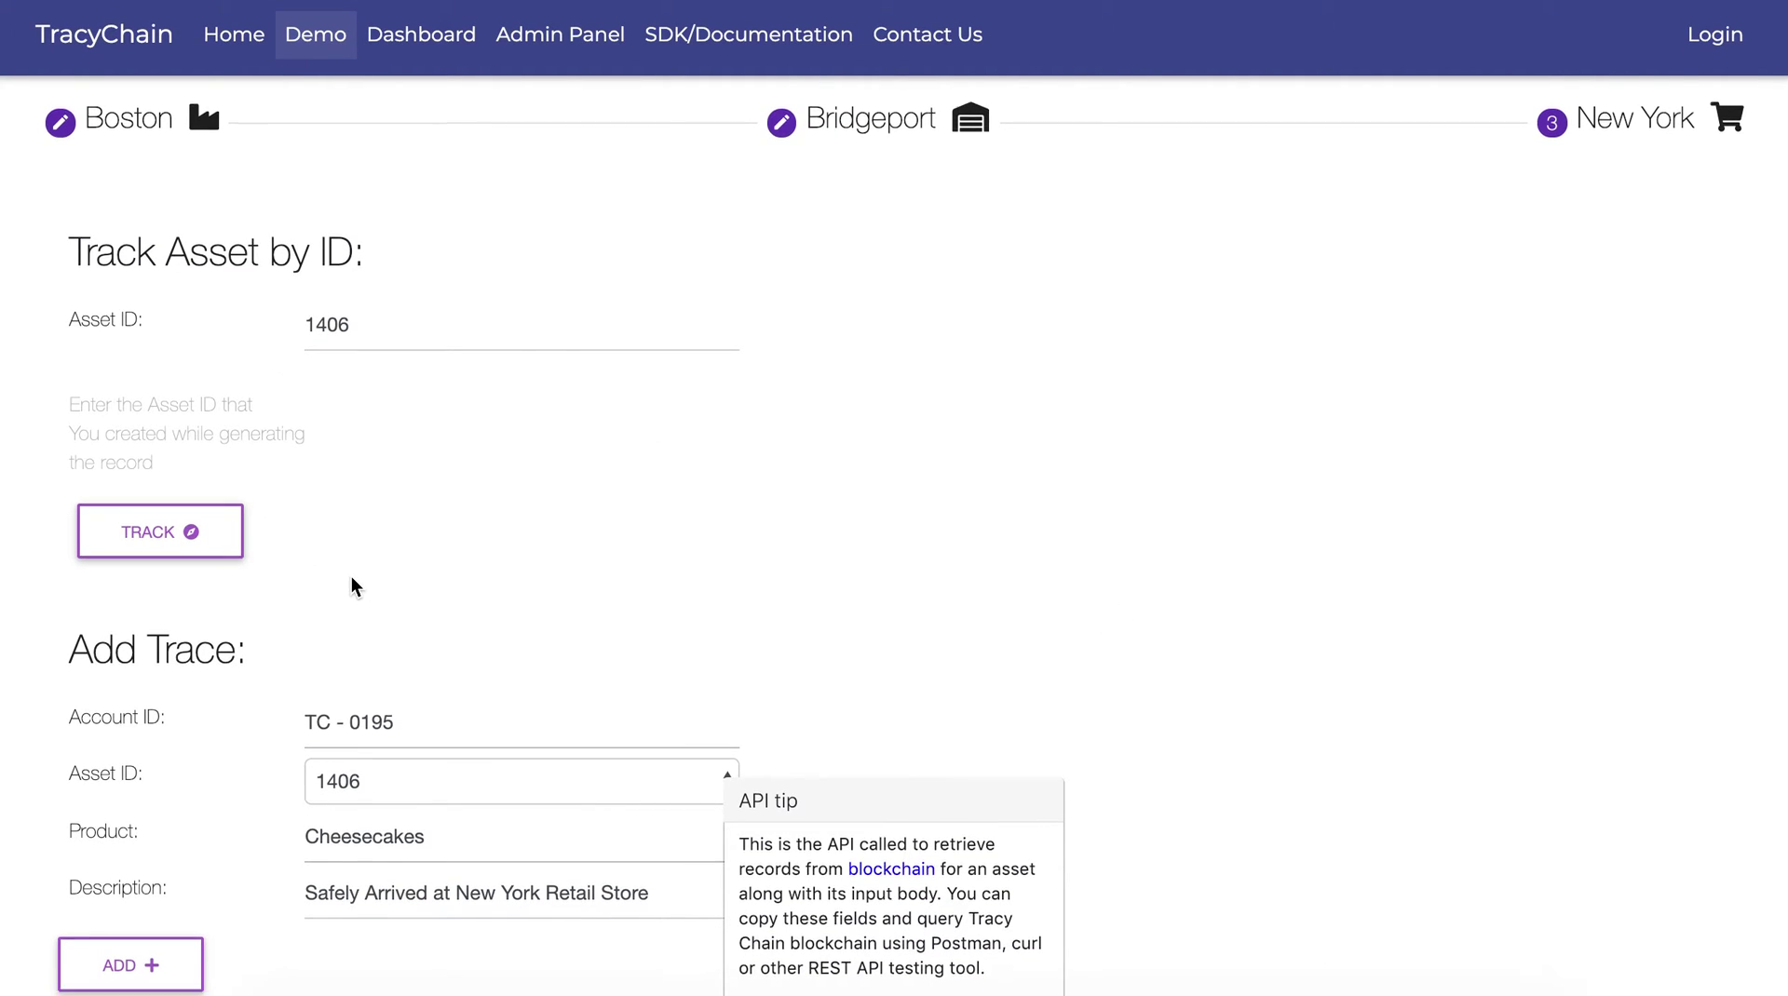
Advance to Step 5 and submit the 'Safely Arrived at New York Retail Store' trace for asset 1406
scroll(350, 585, "down", 3)
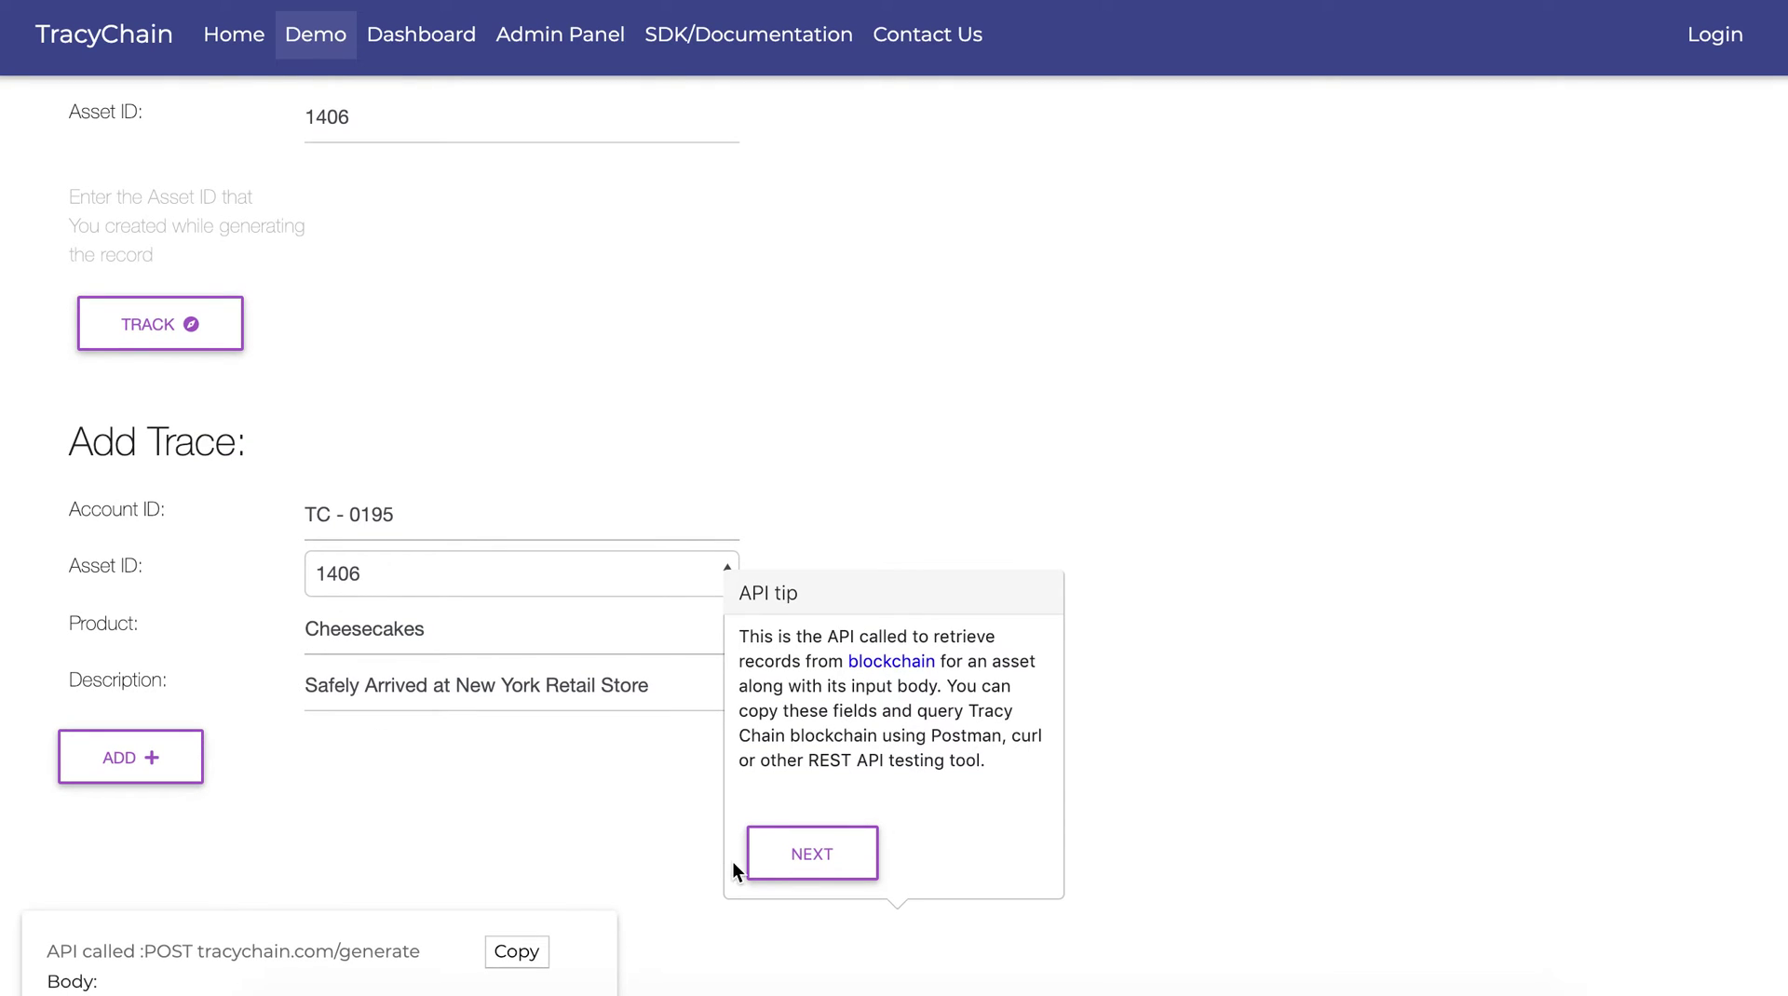
left_click(806, 853)
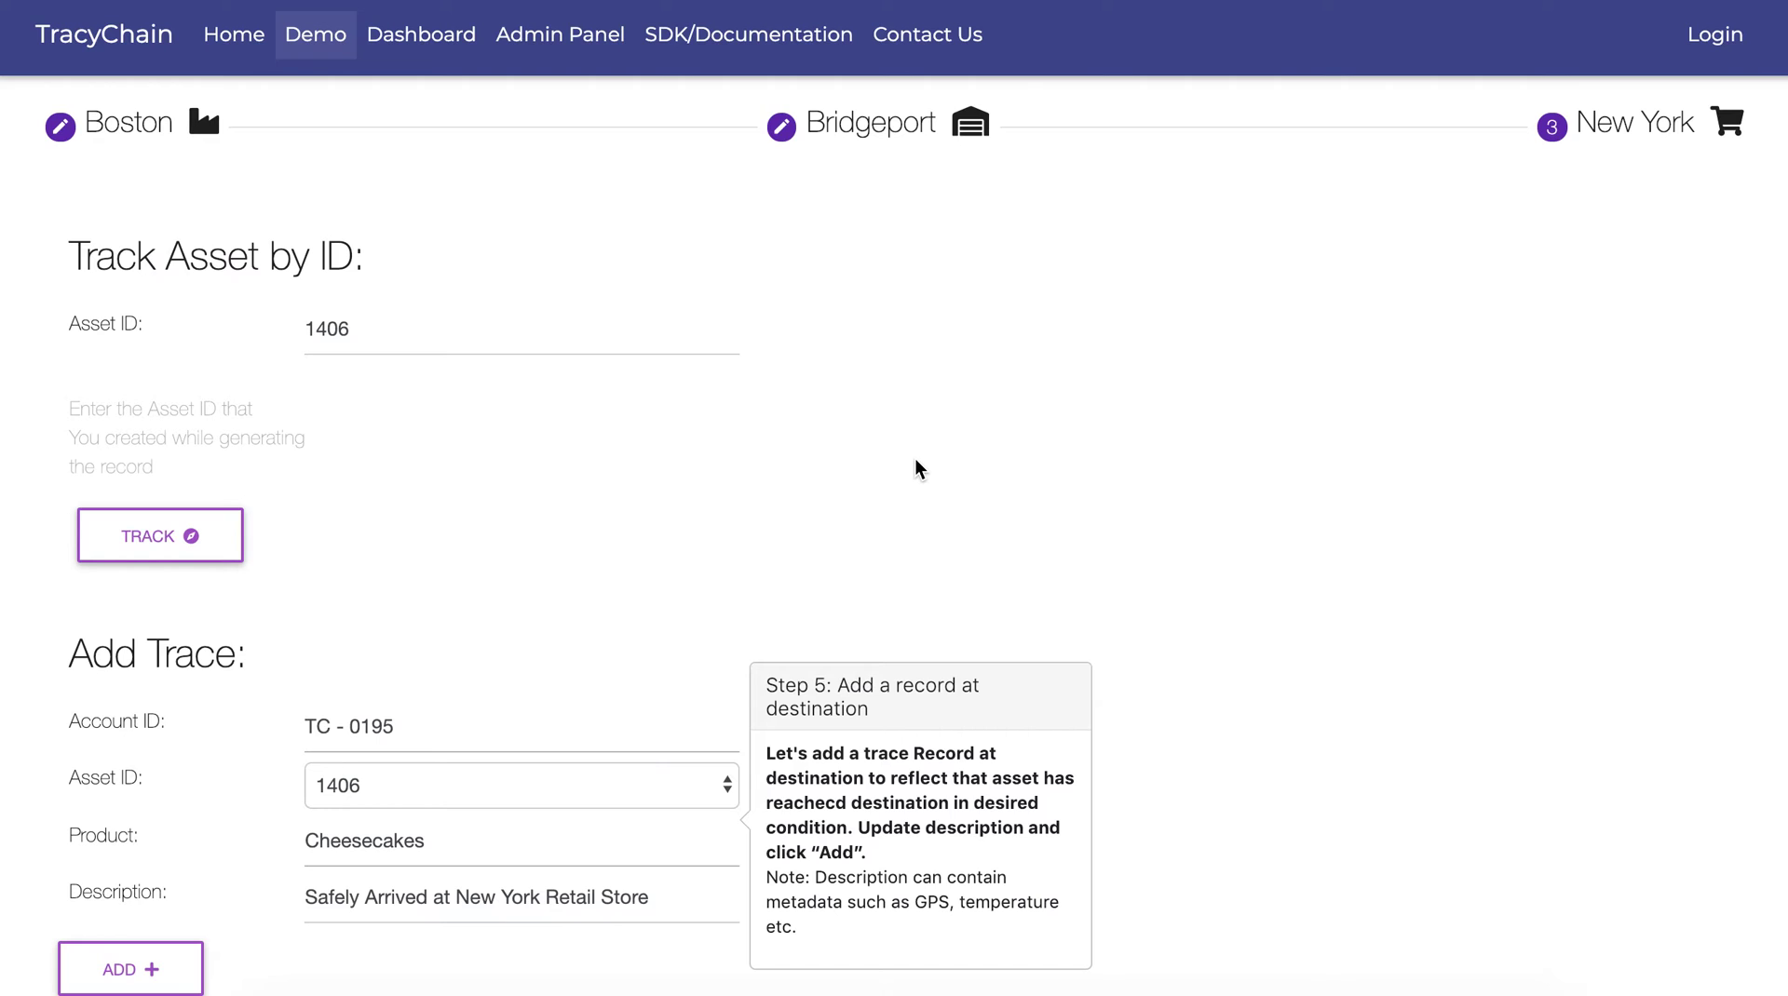
scroll(915, 461, "down", 4)
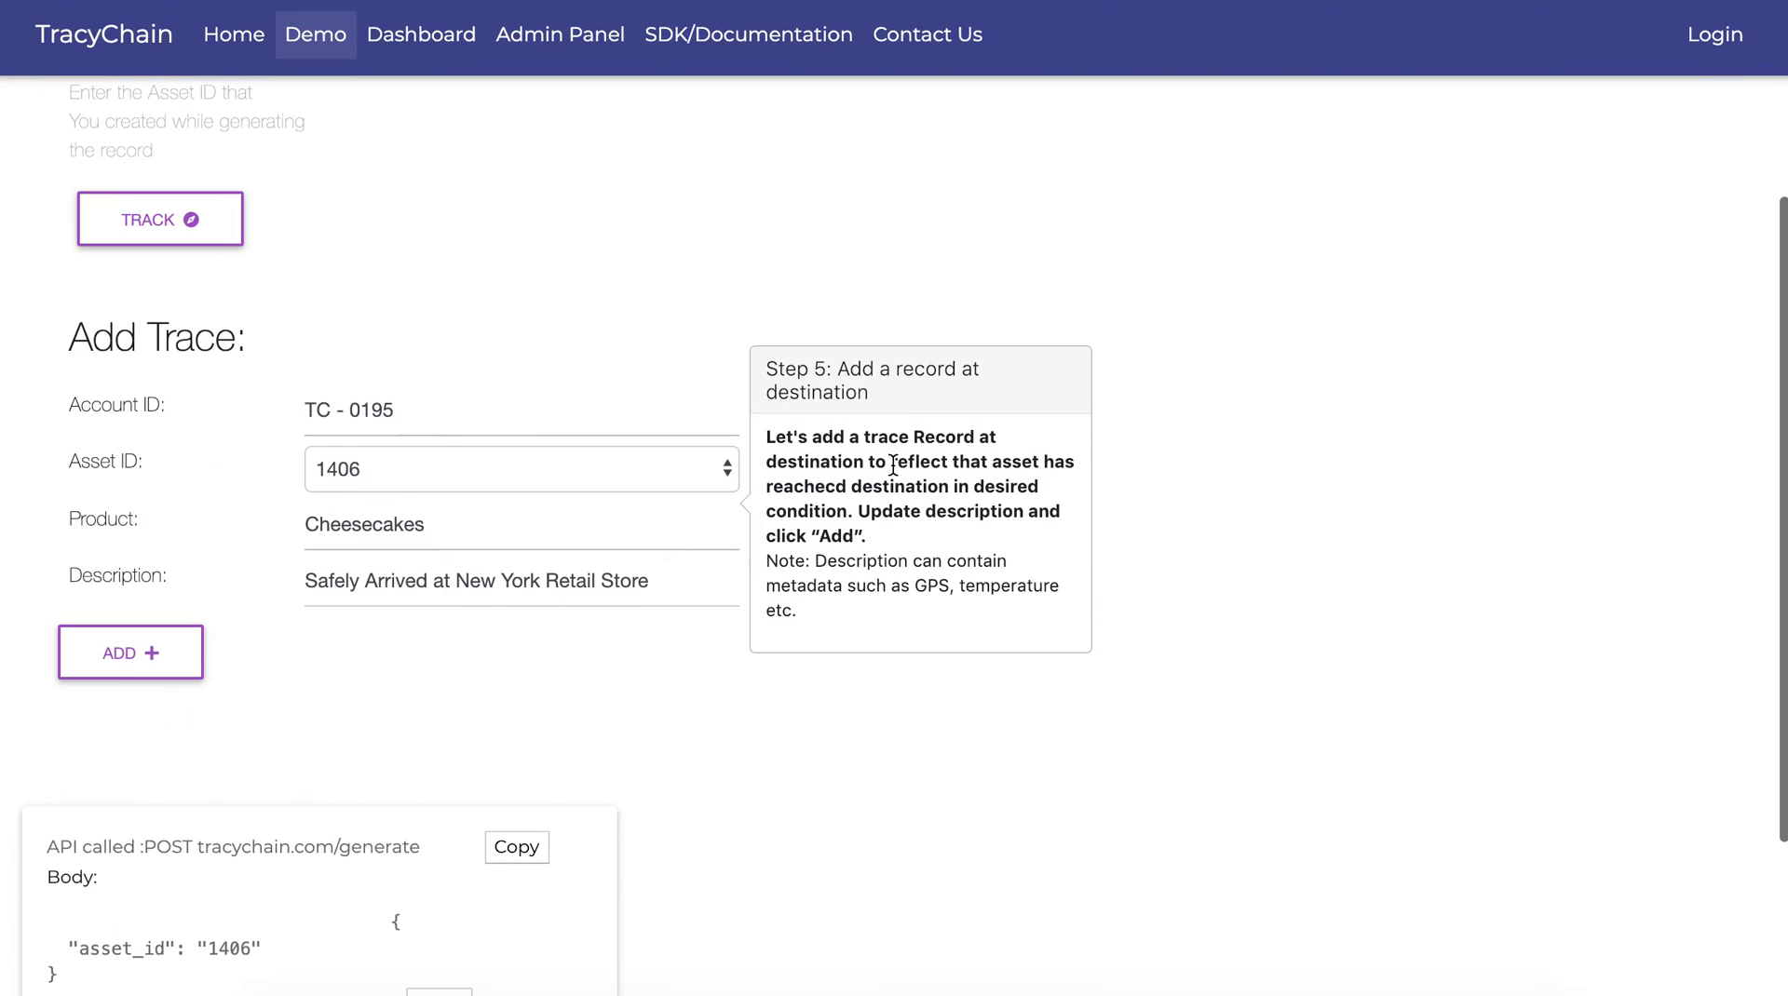
left_click(160, 655)
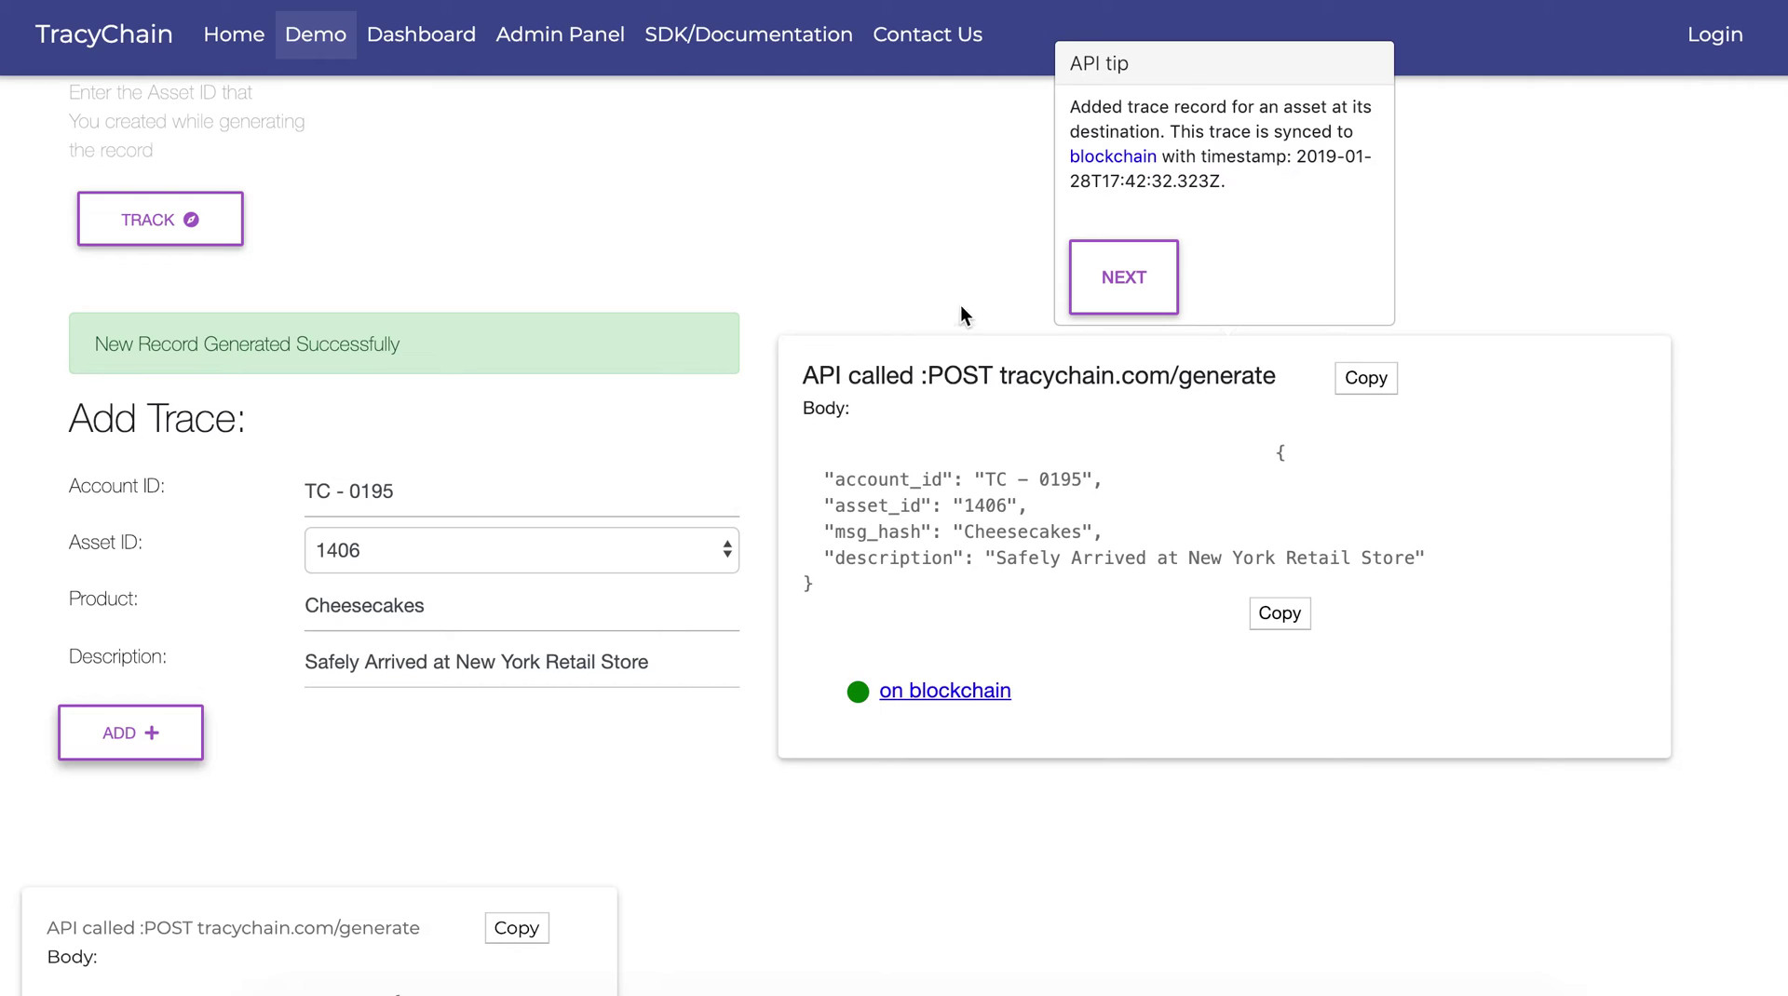
Highlight the API tip and request text, then clear the selection
left_click_drag(1280, 186, 860, 294)
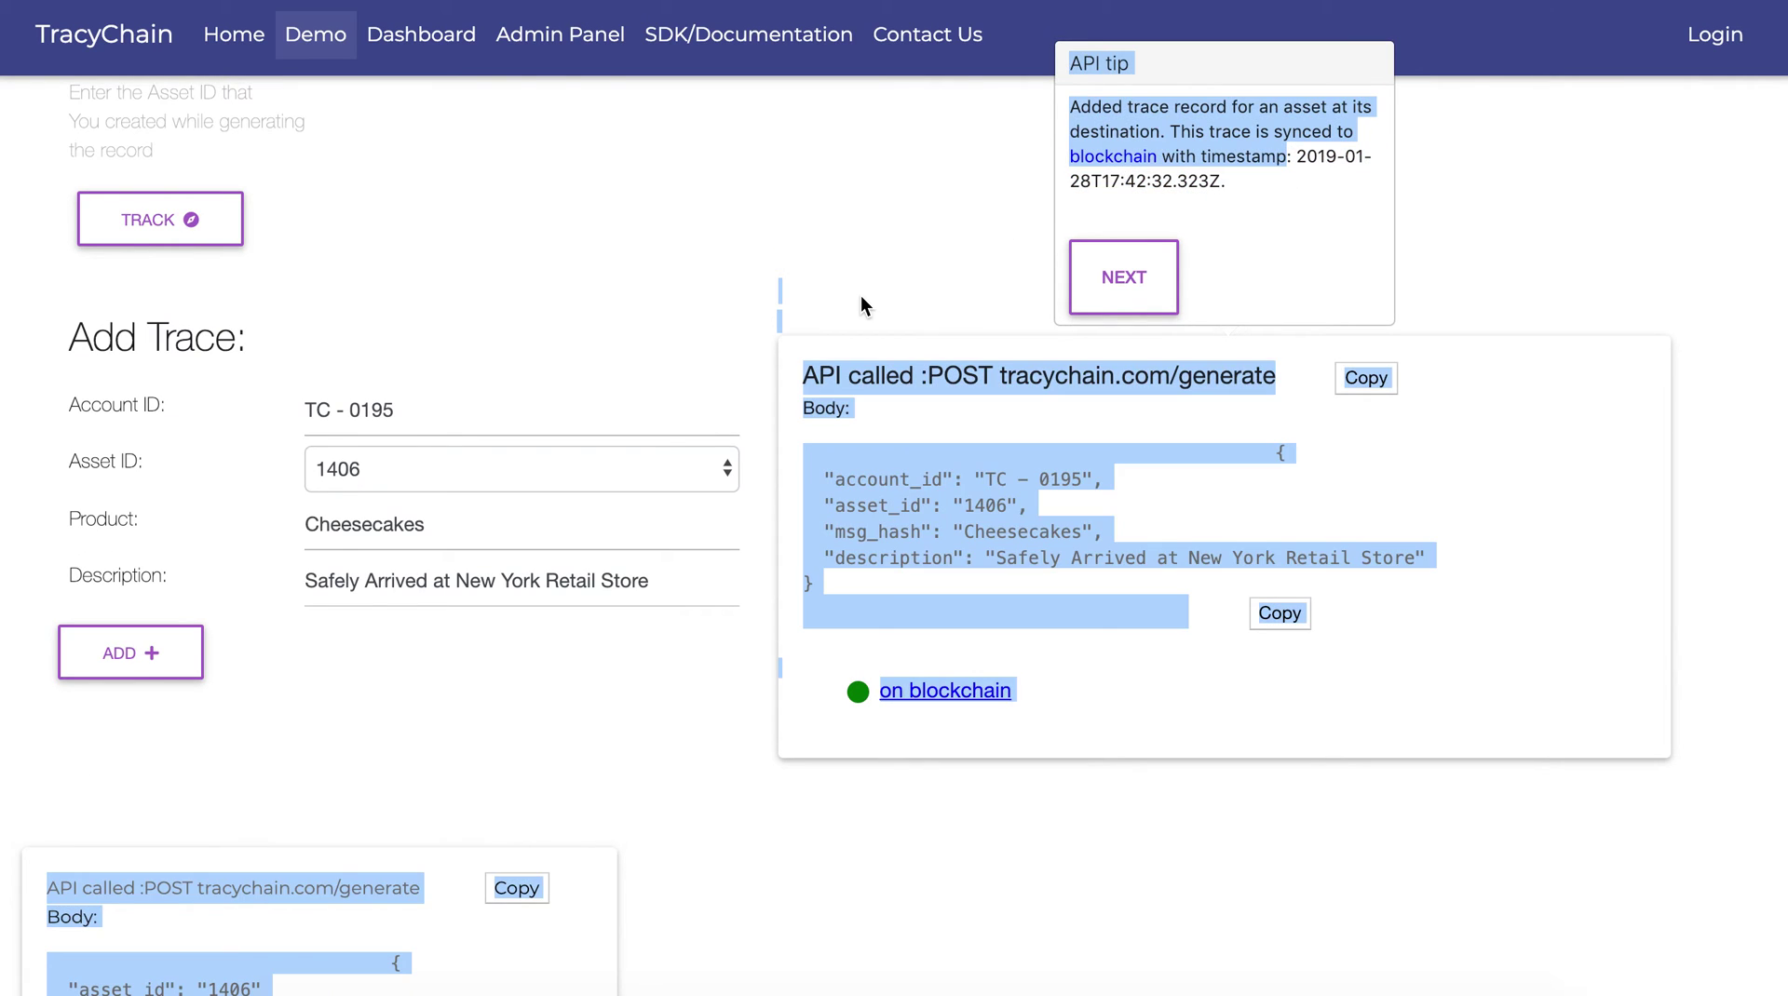
left_click(788, 300)
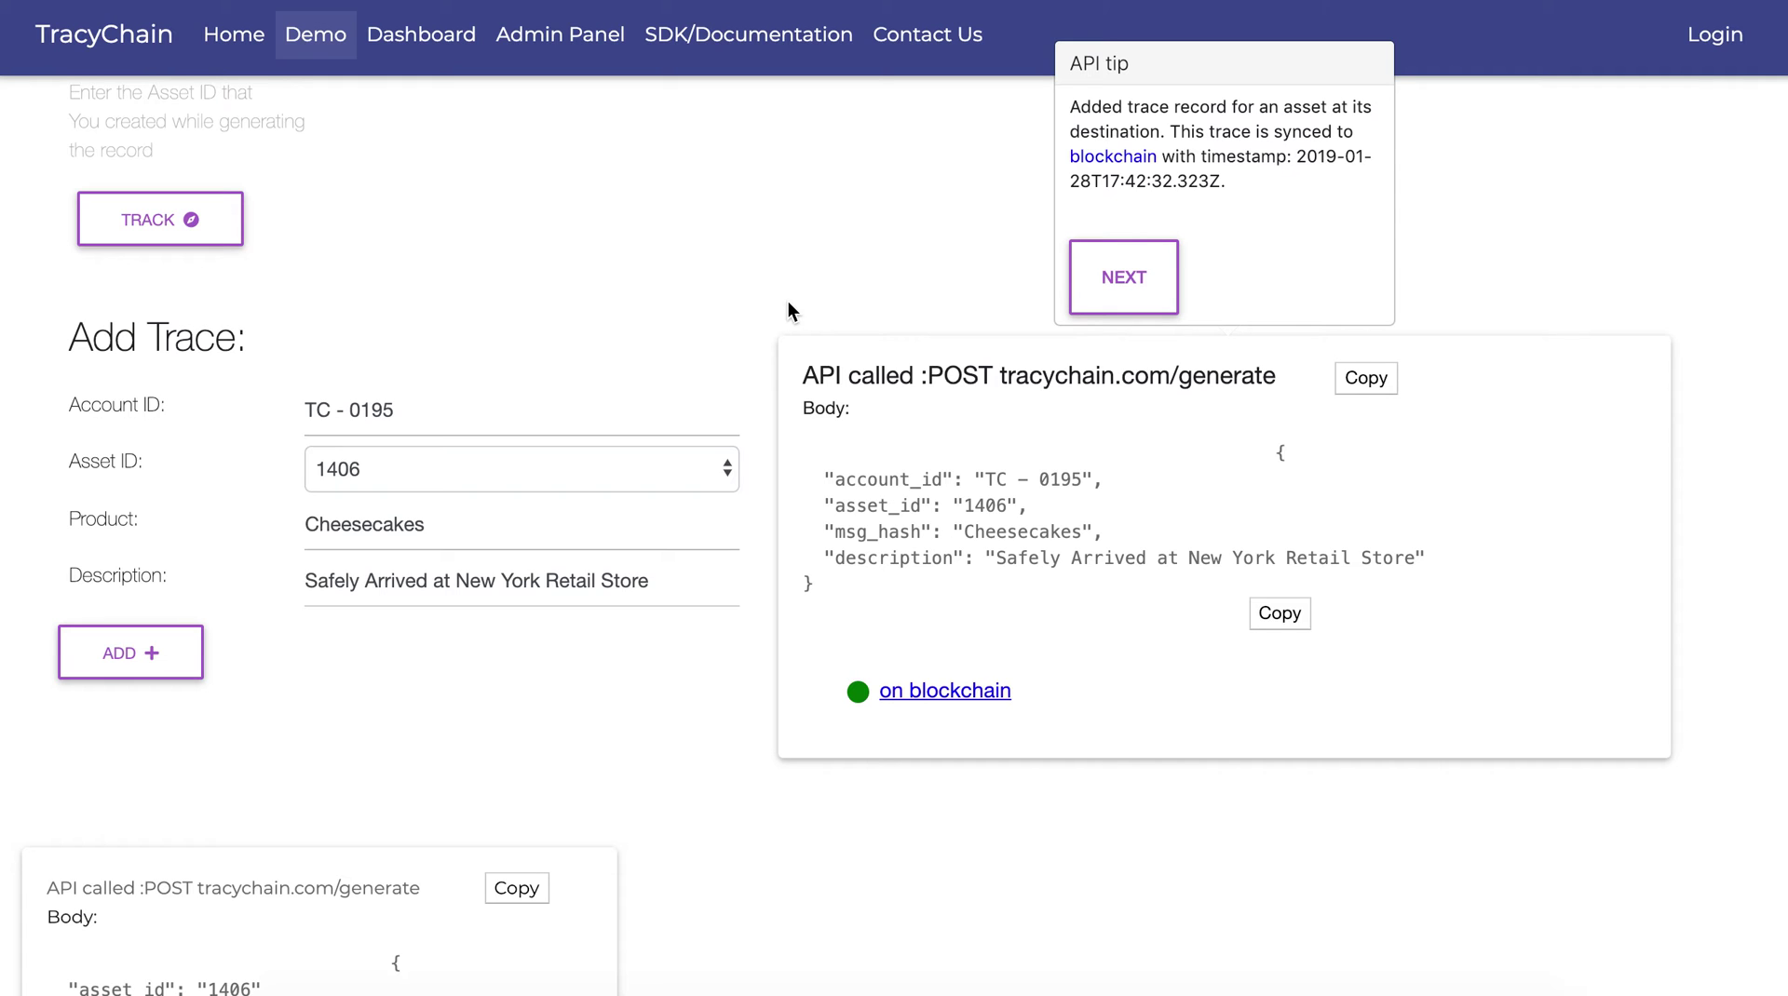
scroll(788, 310, "up", 3)
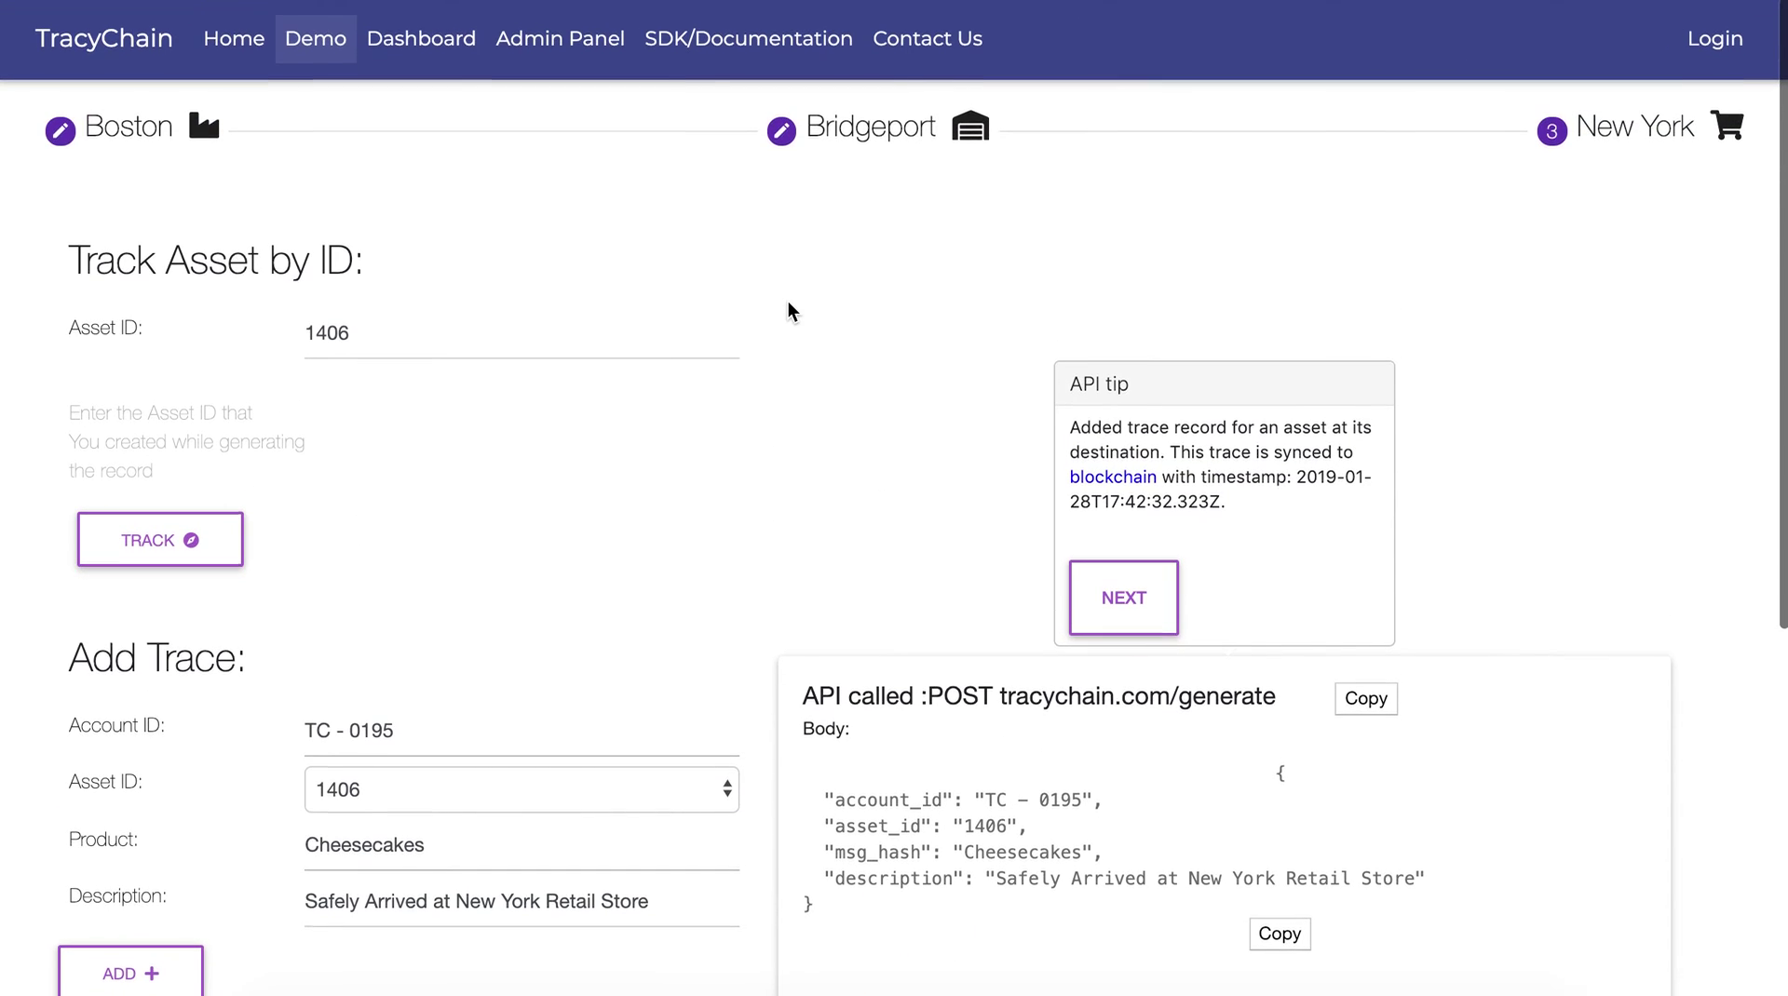